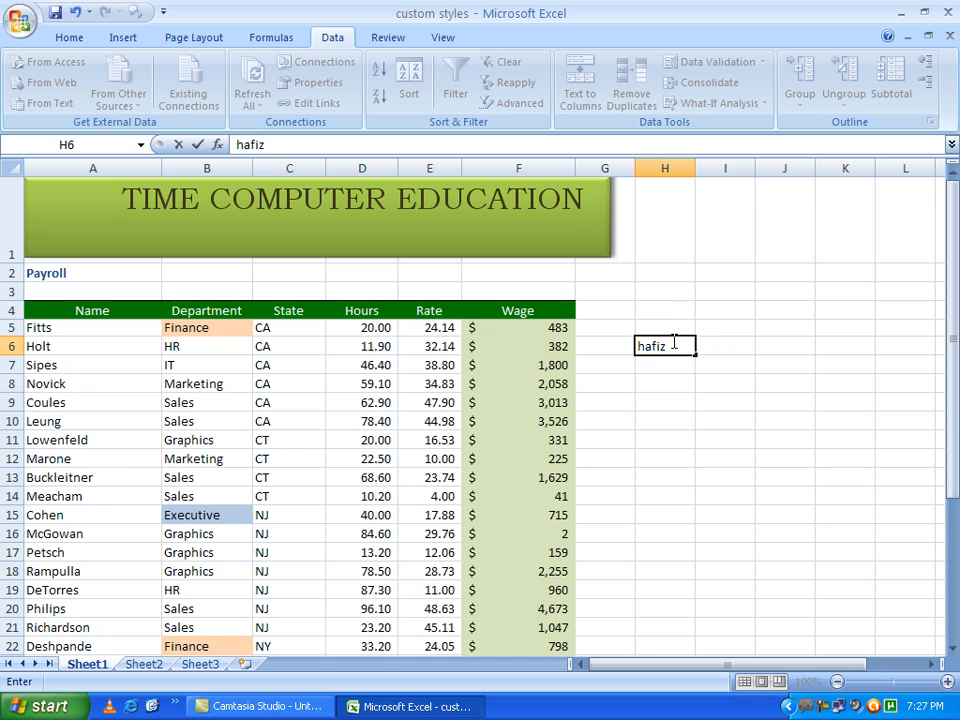
# Enter four sample first-and-last names down H6:H9, fixing a typo in H7, then reselect H6
pyautogui.press('Return')
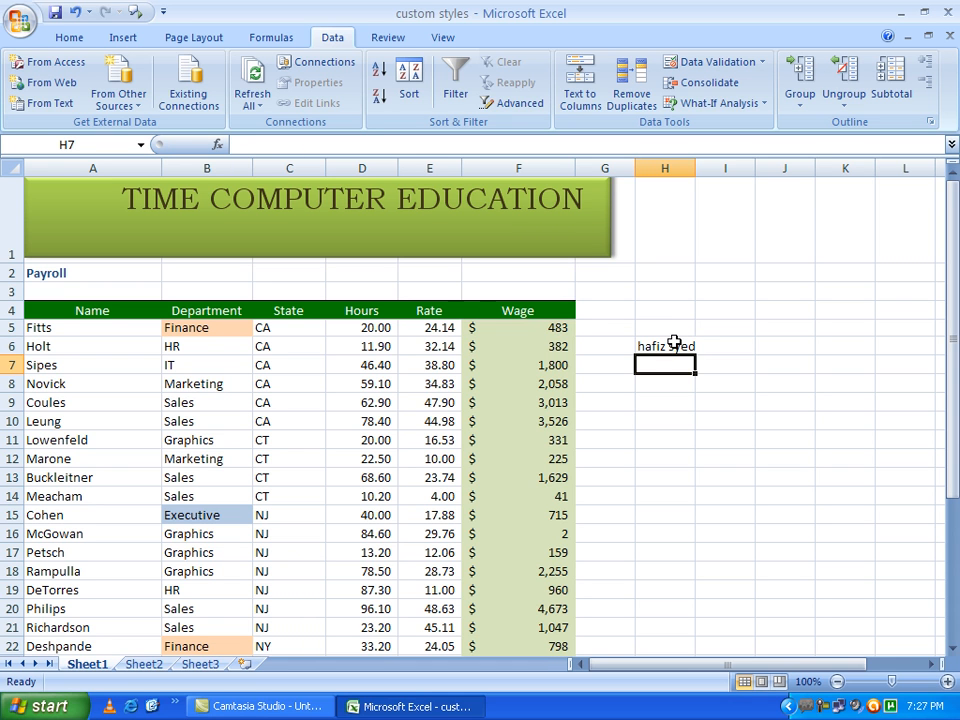
pyautogui.write('tim')
pyautogui.press('BackSpace')
pyautogui.press('BackSpace')
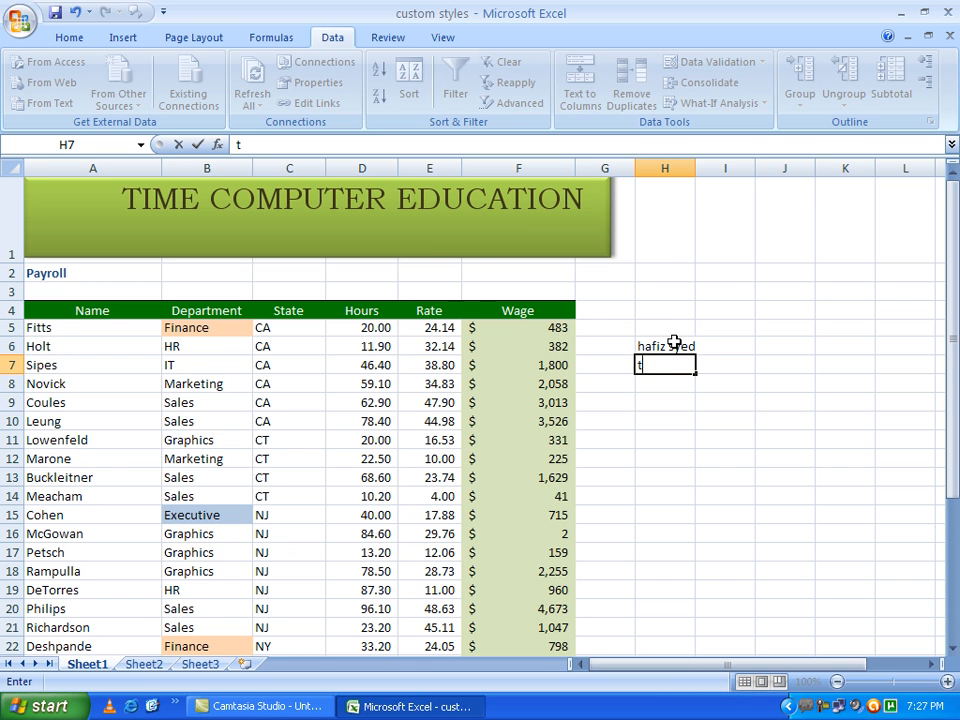
pyautogui.write('ajay kuma')
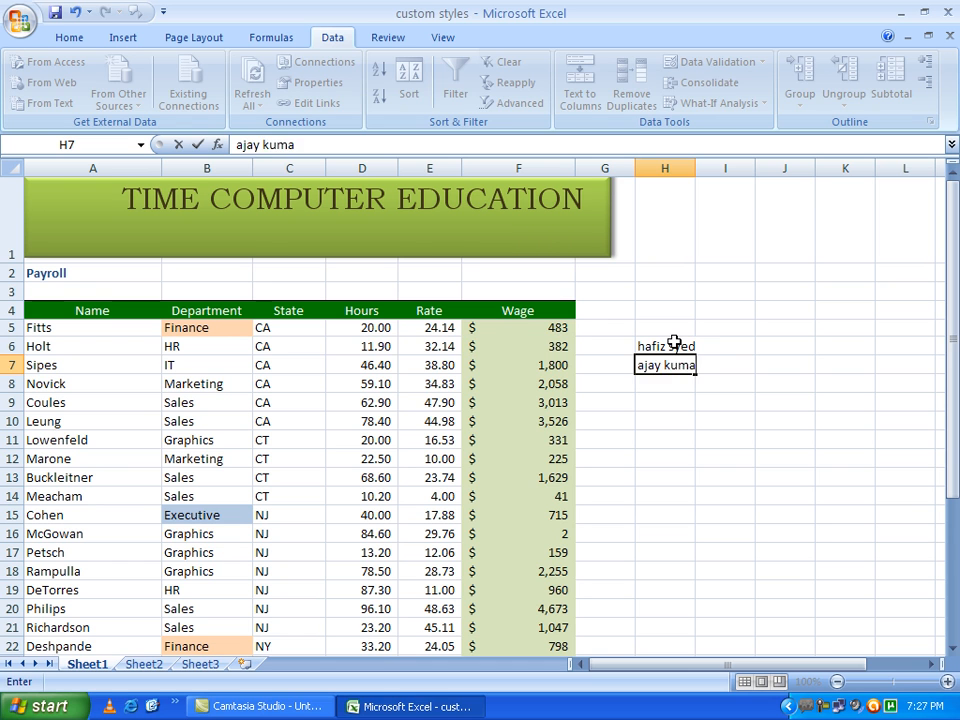
pyautogui.write('r')
pyautogui.press('Return')
pyautogui.write('raj kumar')
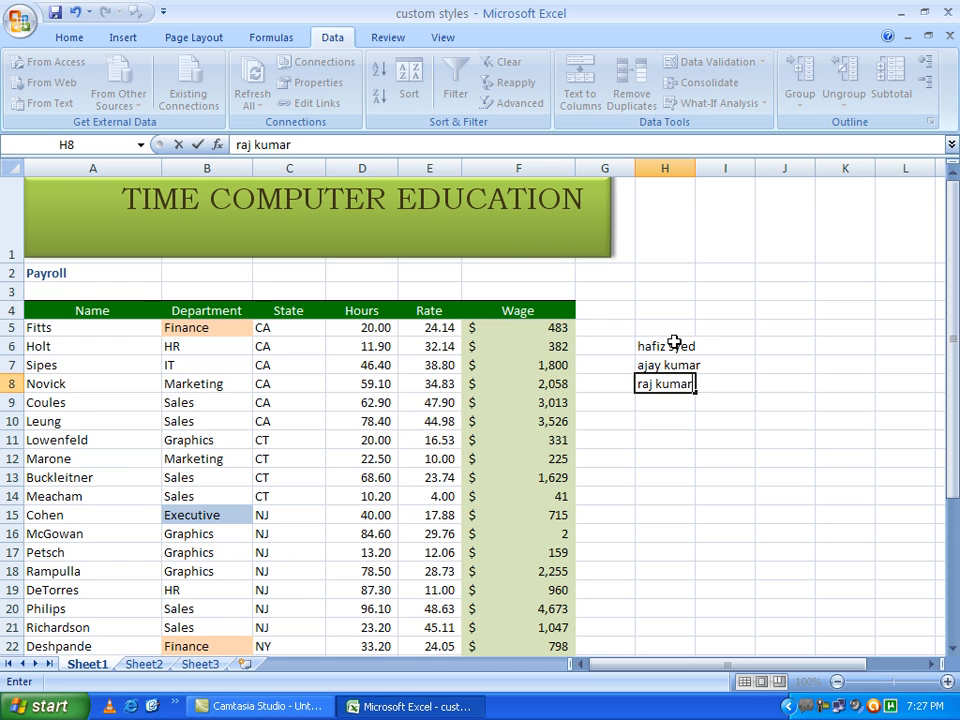
pyautogui.press('Return')
pyautogui.write('gopi nath')
pyautogui.press('Return')
pyautogui.click(675, 344)
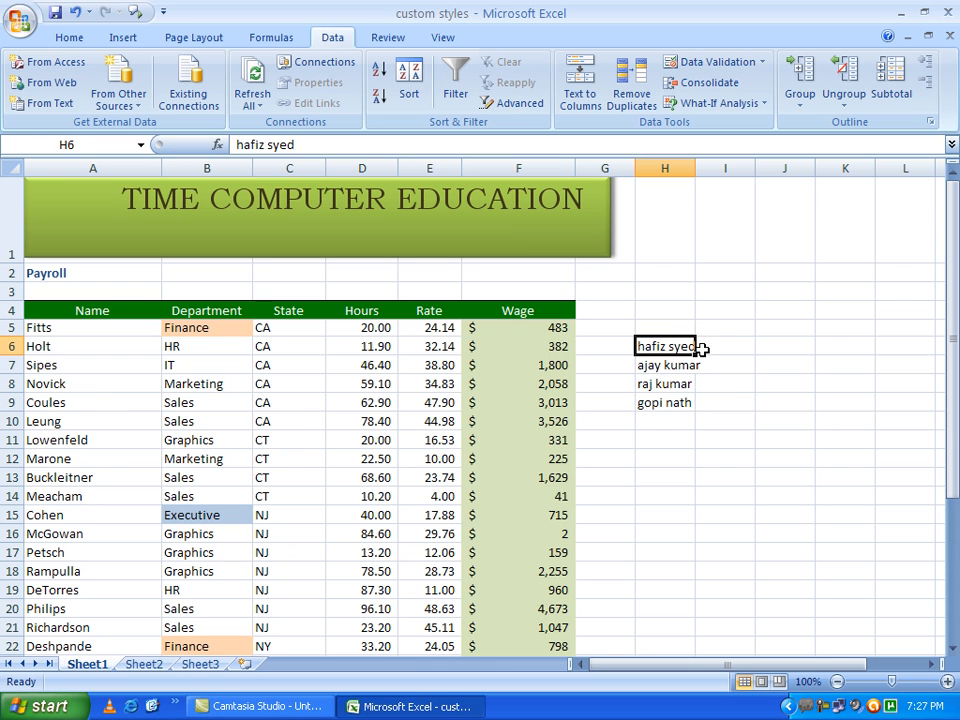
pyautogui.click(722, 349)
# Split the names in H6:H9 with Text to Columns, Delimited by Space
pyautogui.moveTo(669, 345); pyautogui.dragTo(677, 392)
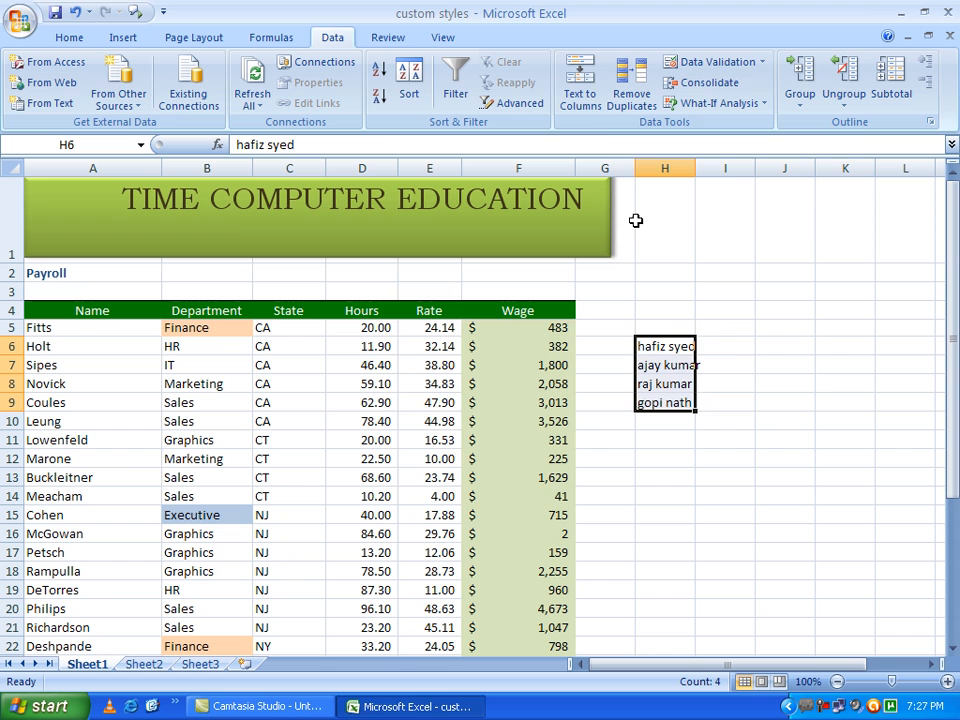
pyautogui.click(580, 90)
pyautogui.moveTo(428, 117); pyautogui.dragTo(358, 94)
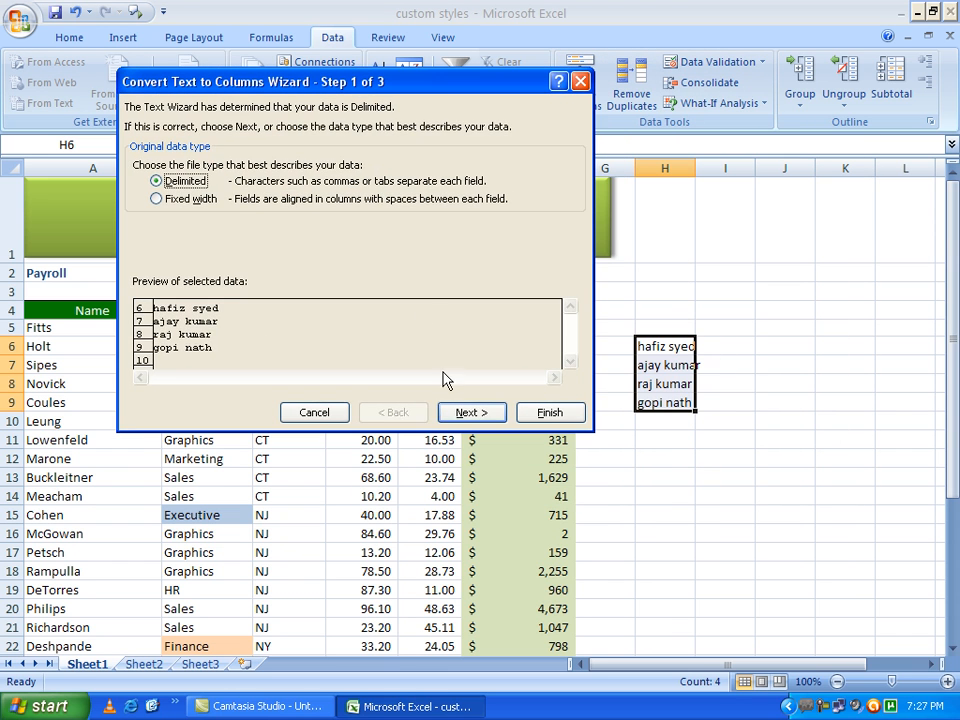
pyautogui.click(470, 412)
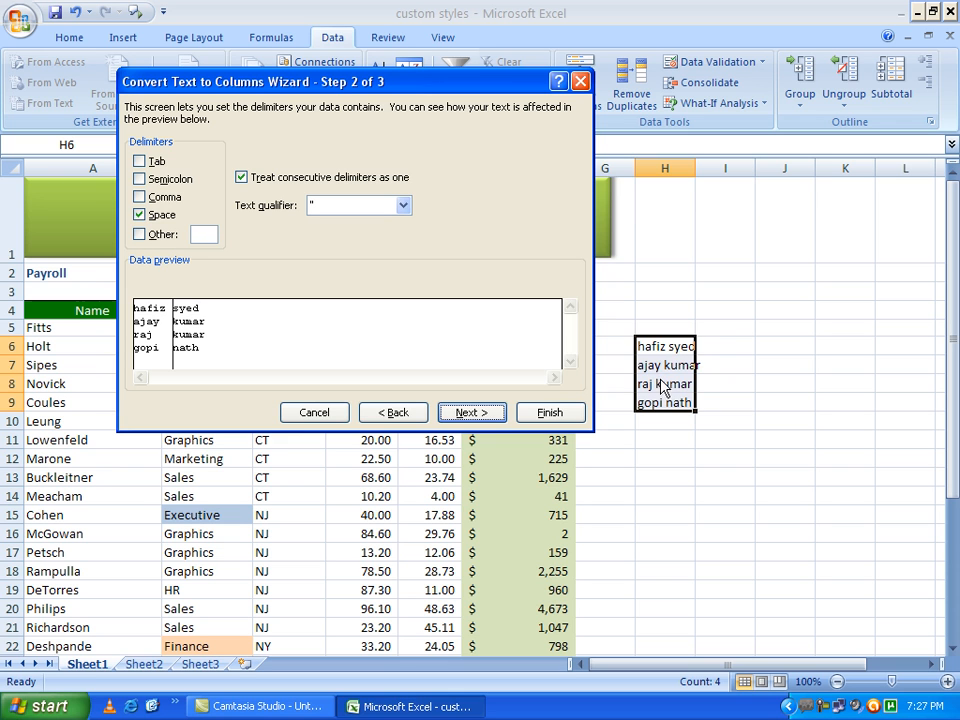
pyautogui.click(140, 215)
pyautogui.click(140, 215)
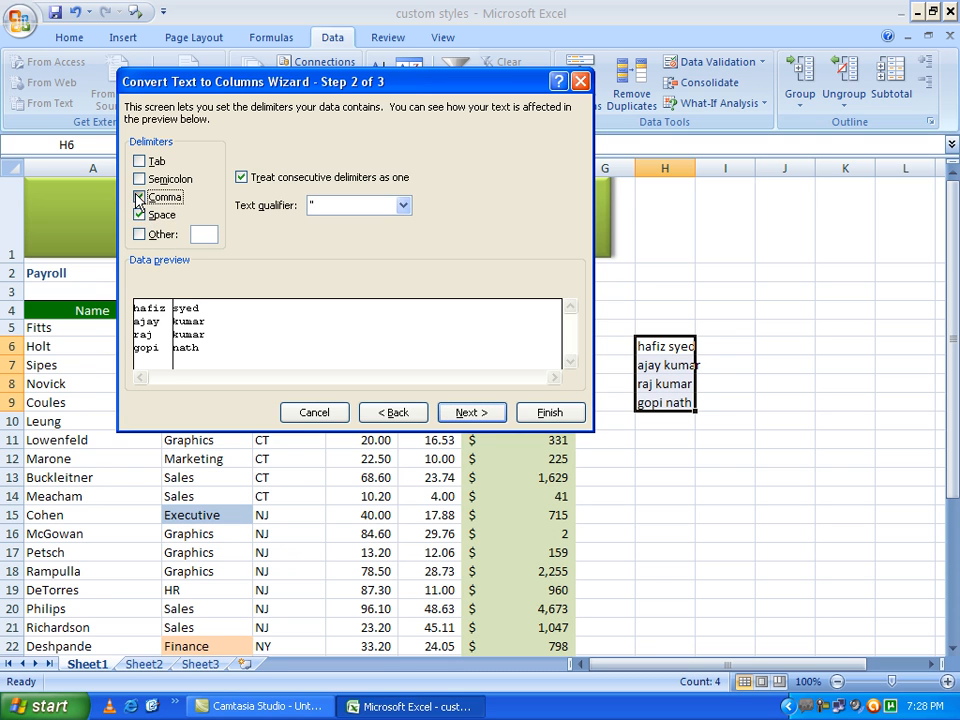
pyautogui.click(140, 180)
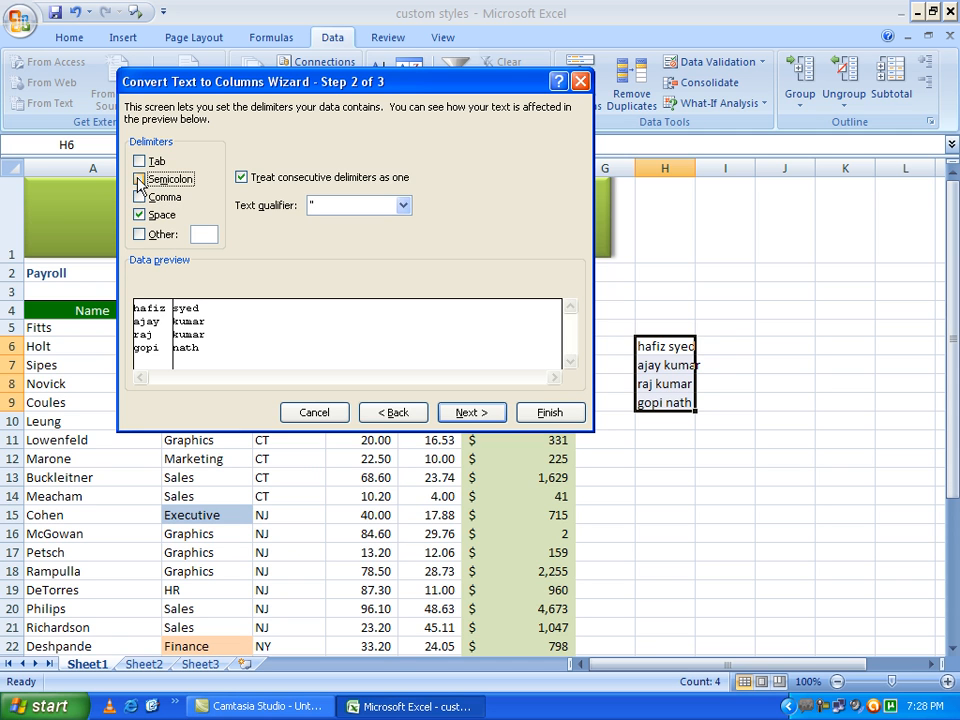
pyautogui.click(465, 413)
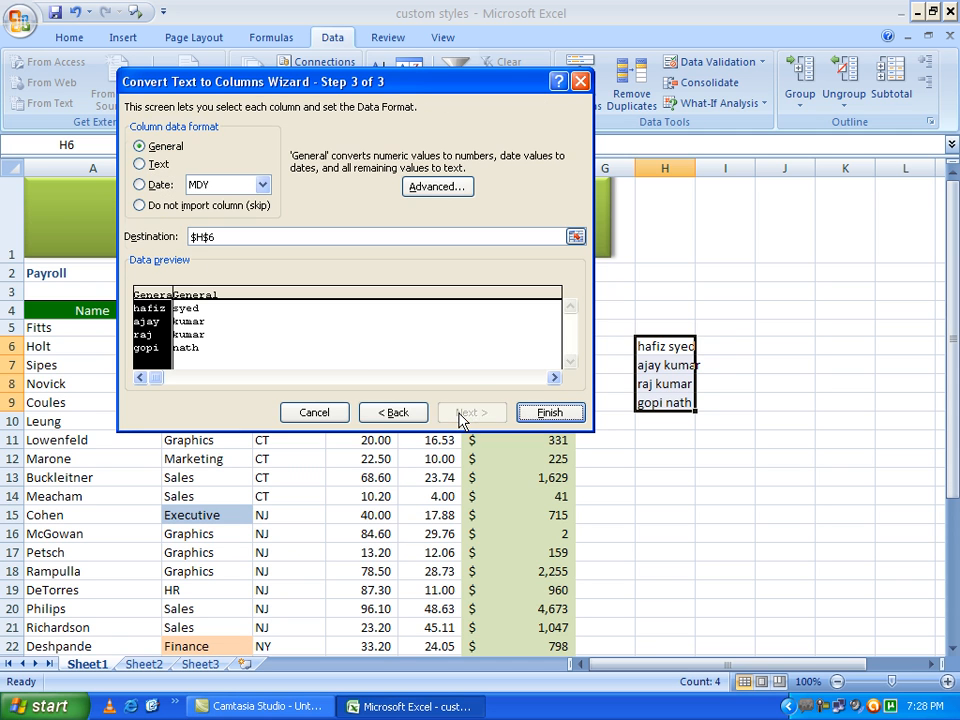
pyautogui.click(541, 413)
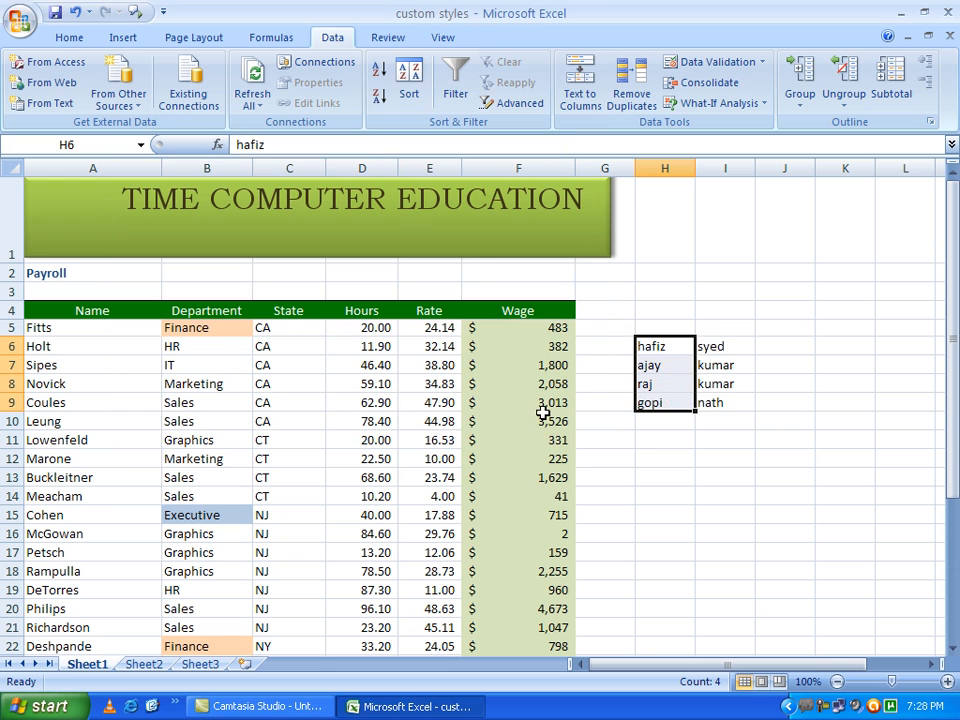
# Select the first names in column H, the surnames in column I, then the whole split block
pyautogui.click(707, 420)
pyautogui.moveTo(649, 345); pyautogui.dragTo(647, 401)
pyautogui.moveTo(731, 347); pyautogui.dragTo(726, 399)
pyautogui.click(667, 345)
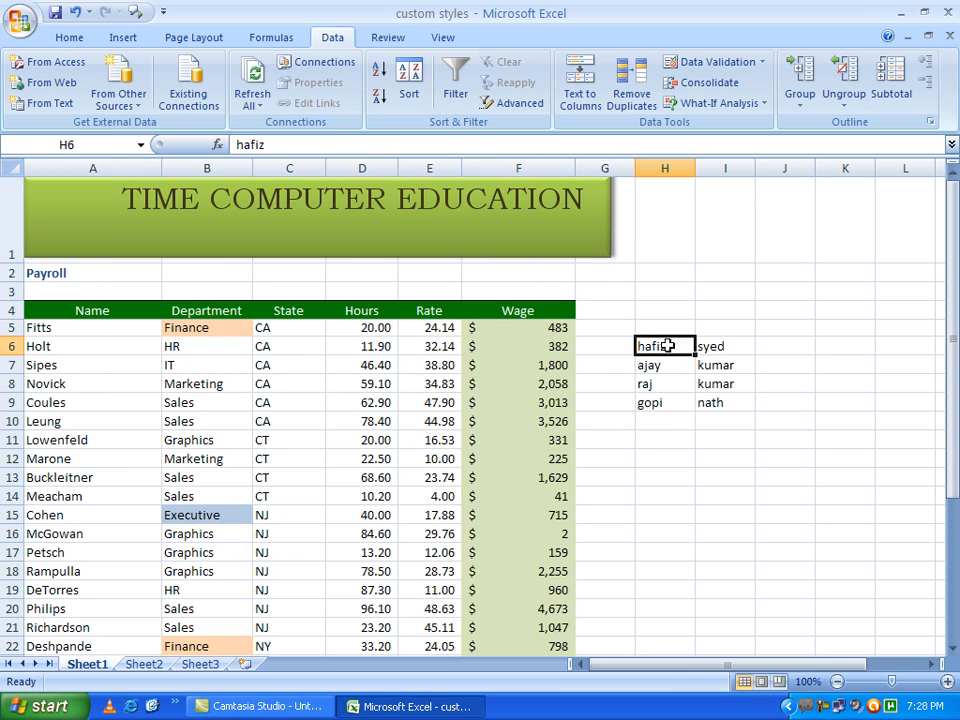
pyautogui.moveTo(642, 330); pyautogui.dragTo(715, 417)
# Delete the split first names and surnames from columns H and I
pyautogui.press('Delete')
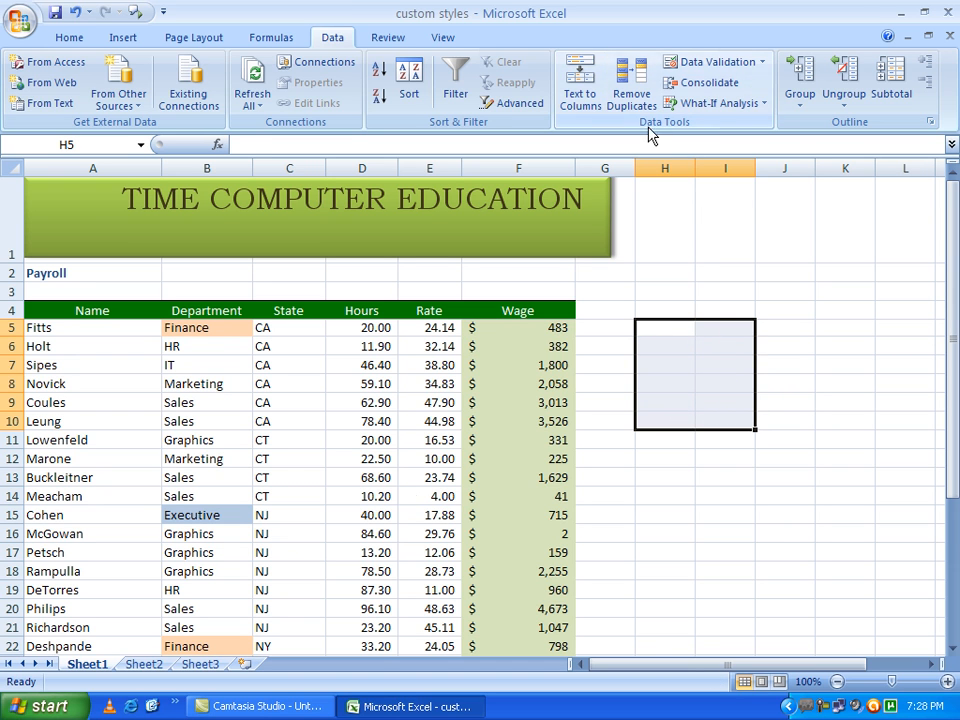
pyautogui.click(343, 553)
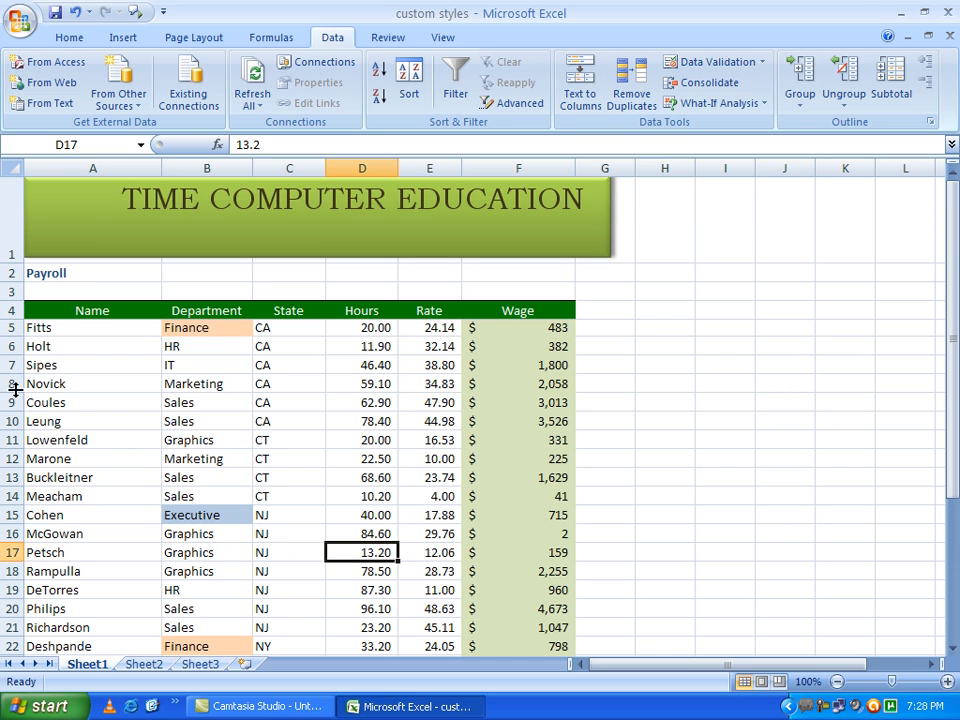
pyautogui.scroll(-4, 180, 400)
pyautogui.scroll(4, 199, 430)
pyautogui.scroll(-1, 79, 410)
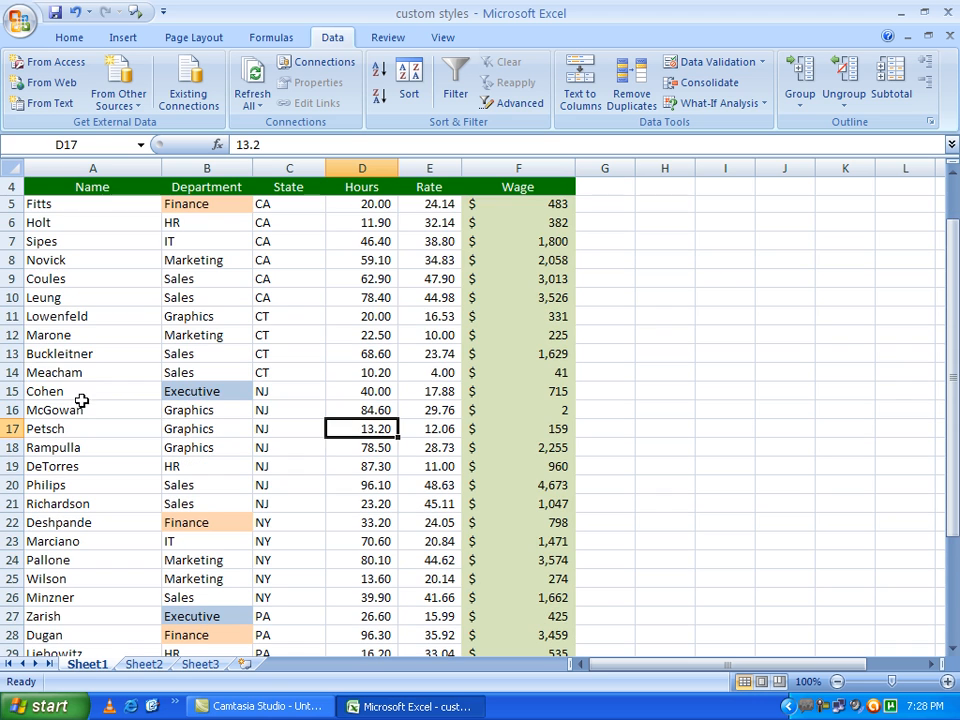
# Copy row 11's Graphics/CT record over row 16 and check the pasted name in A16
pyautogui.click(9, 316)
pyautogui.hotkey('ctrl', 'c')
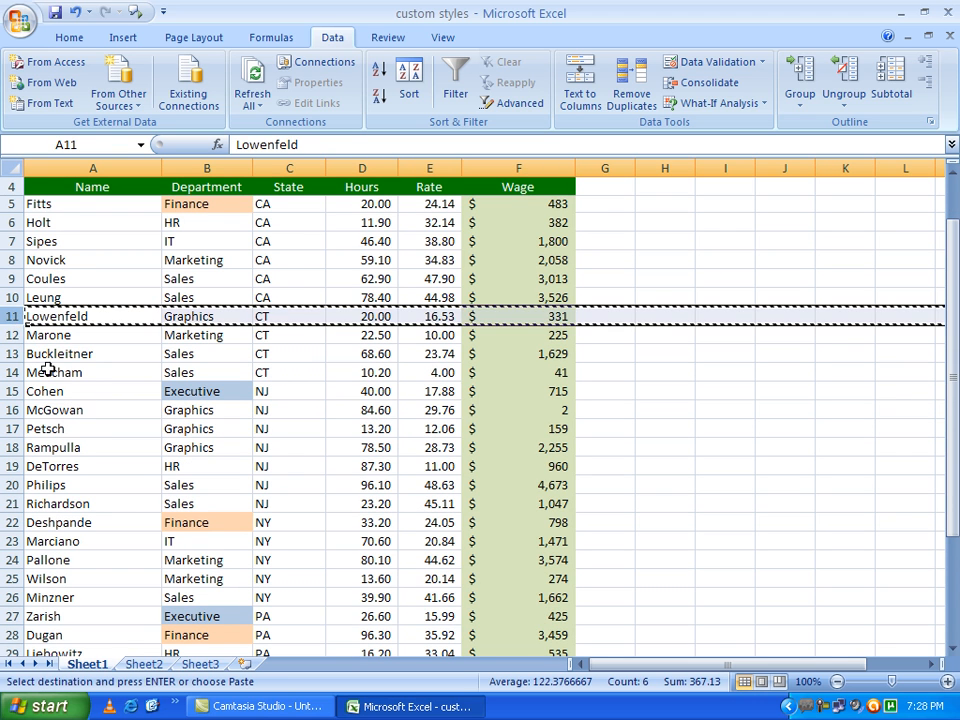
pyautogui.click(12, 409)
pyautogui.hotkey('ctrl', 'v')
pyautogui.click(81, 452)
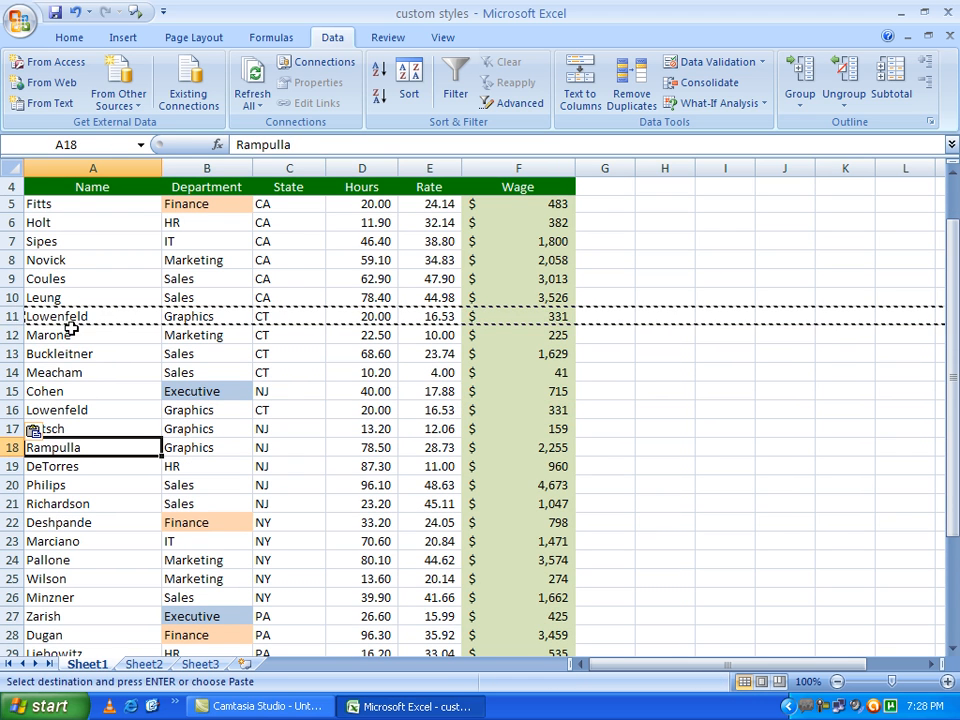
pyautogui.doubleClick(72, 316)
pyautogui.click(81, 409)
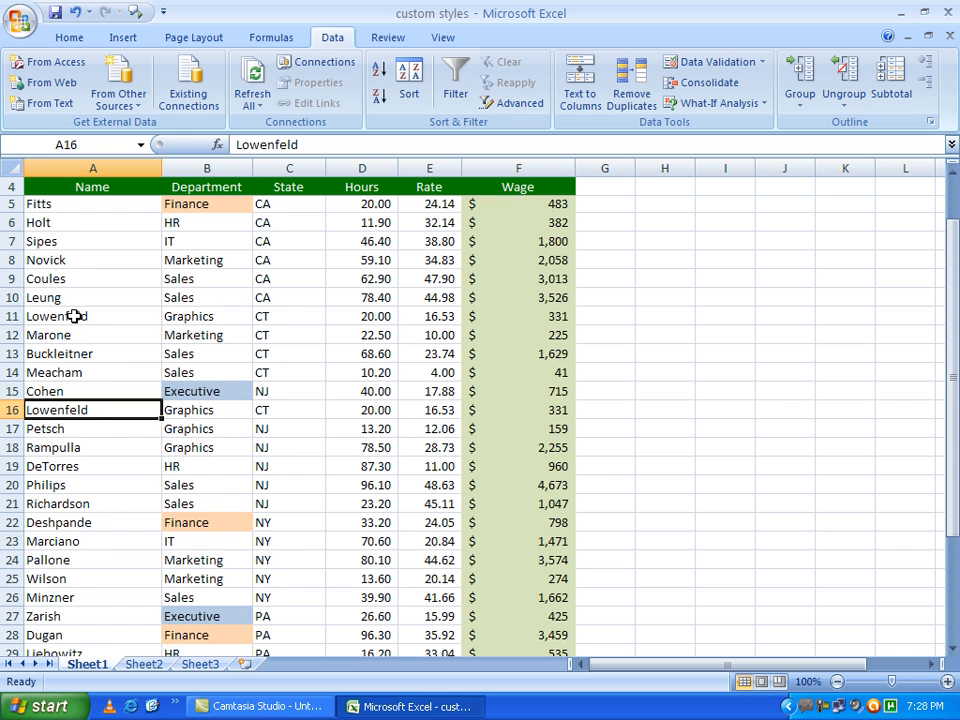
pyautogui.scroll(1, 101, 356)
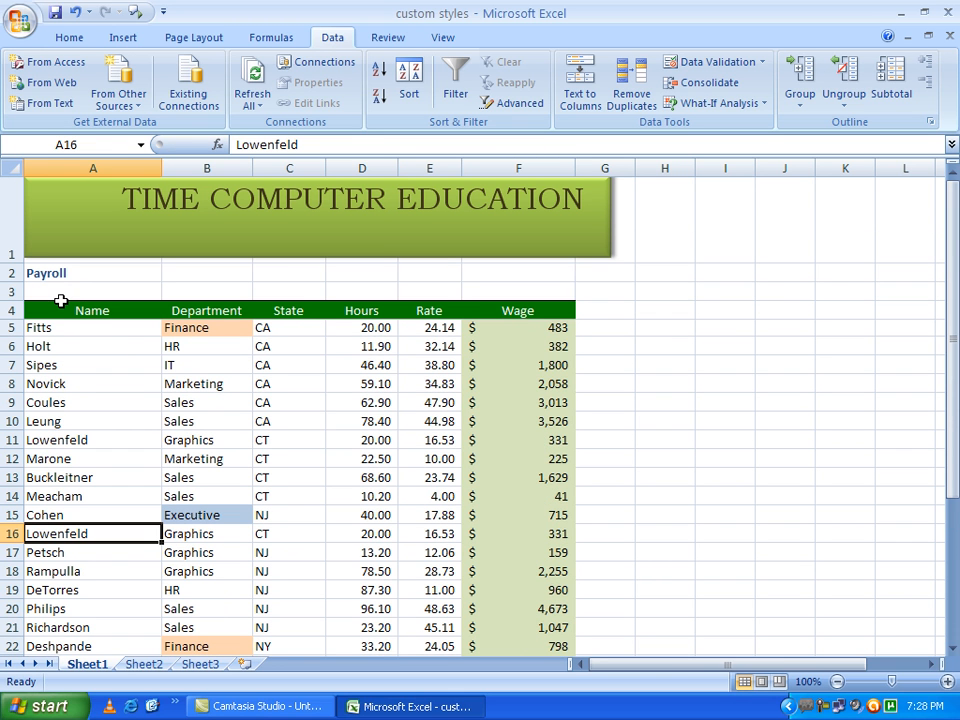
# Run Remove Duplicates on the whole payroll table, deleting the duplicated Lowenfeld row
pyautogui.moveTo(63, 308); pyautogui.dragTo(545, 601)
pyautogui.scroll(4, 639, 414)
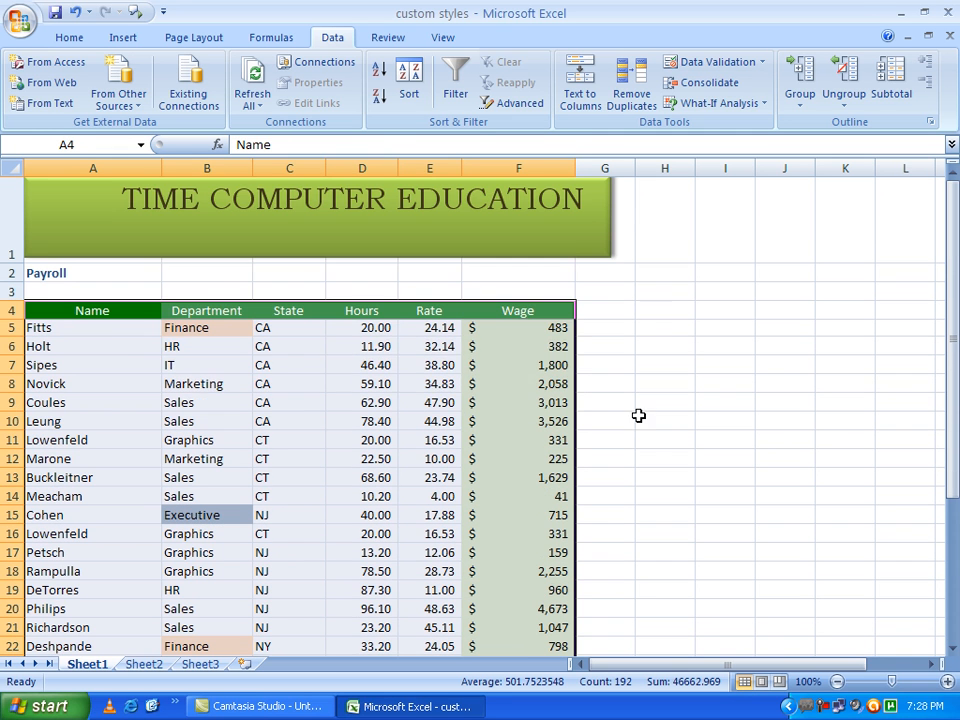
pyautogui.click(632, 90)
pyautogui.click(442, 372)
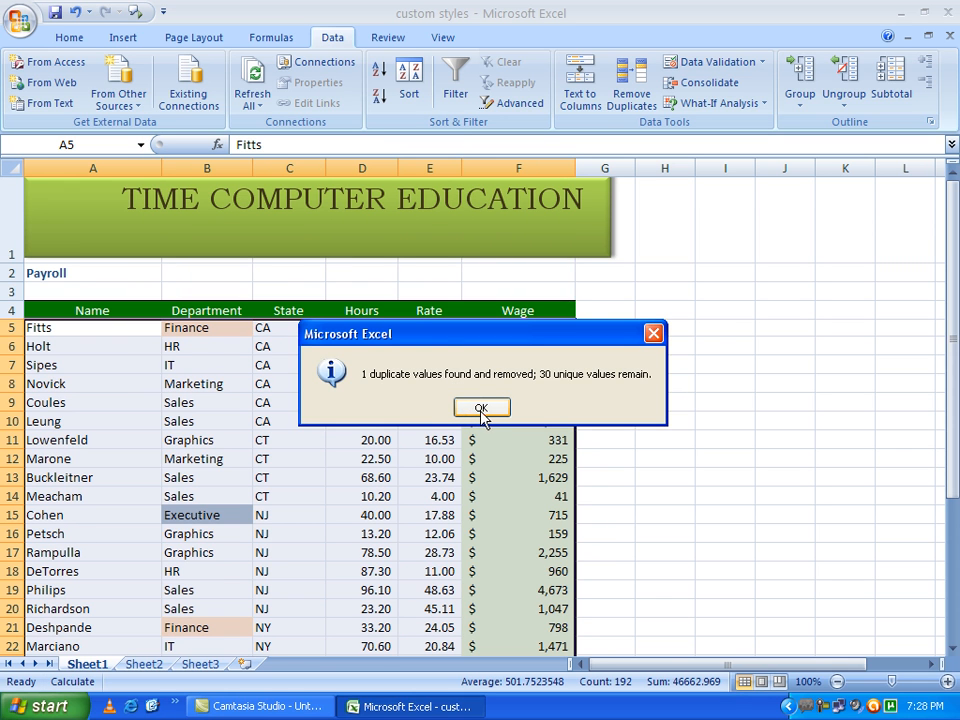
pyautogui.click(481, 410)
# Deselect the table and move to the empty cell H6 beside it
pyautogui.click(113, 438)
pyautogui.scroll(-2, 88, 430)
pyautogui.scroll(2, 51, 448)
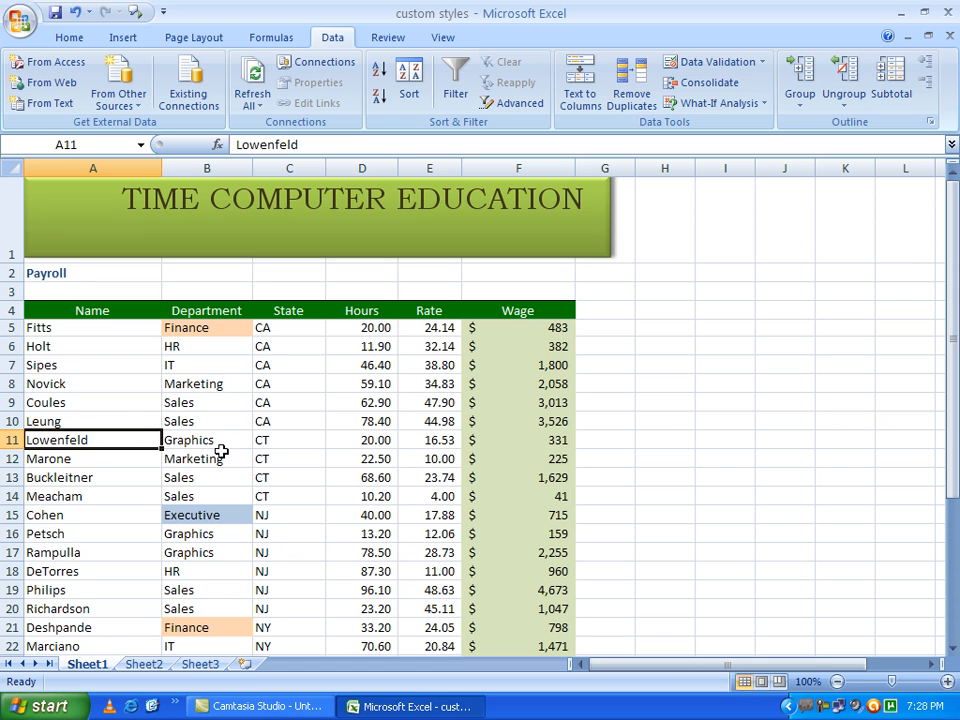
pyautogui.click(664, 362)
pyautogui.press('Up')
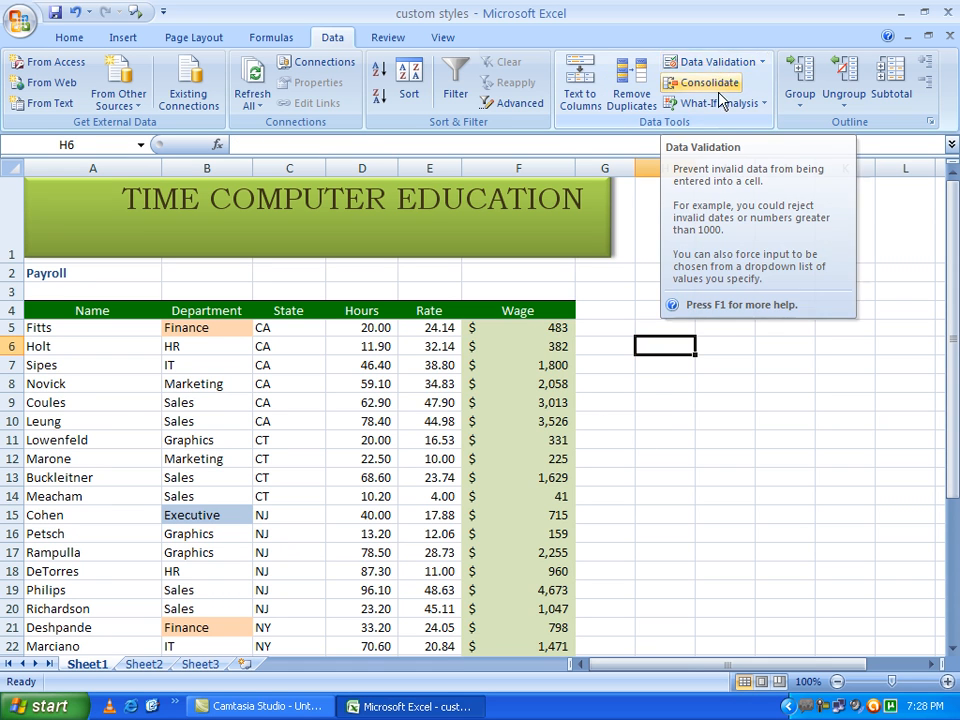
pyautogui.click(708, 306)
# On Sheet2, label C6 'age' and C7 'name', then select D6
pyautogui.click(138, 666)
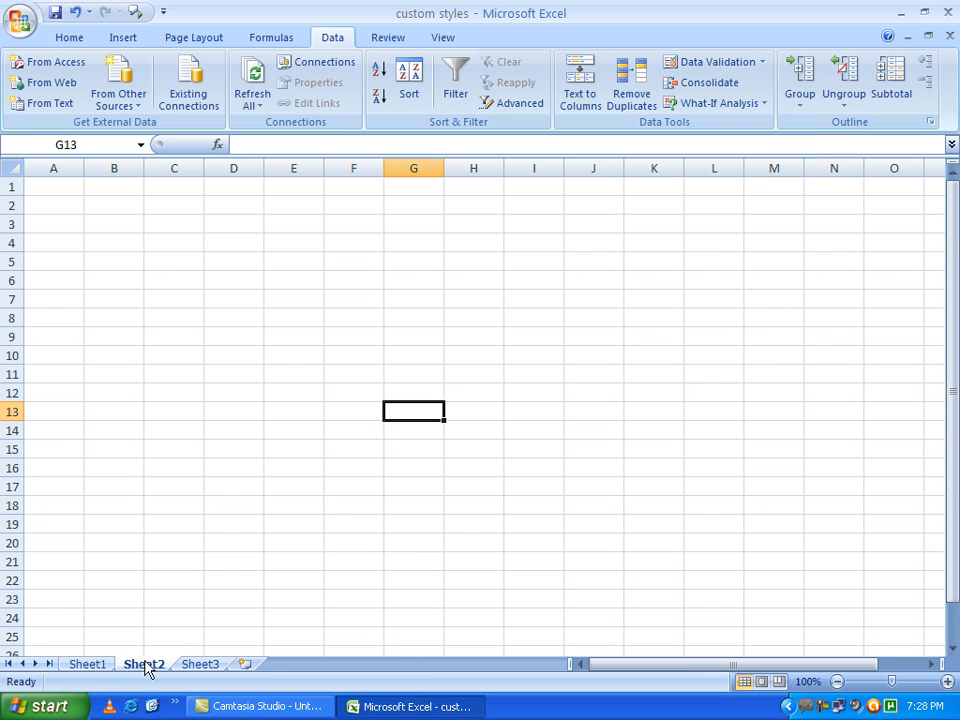
pyautogui.click(190, 244)
pyautogui.click(168, 275)
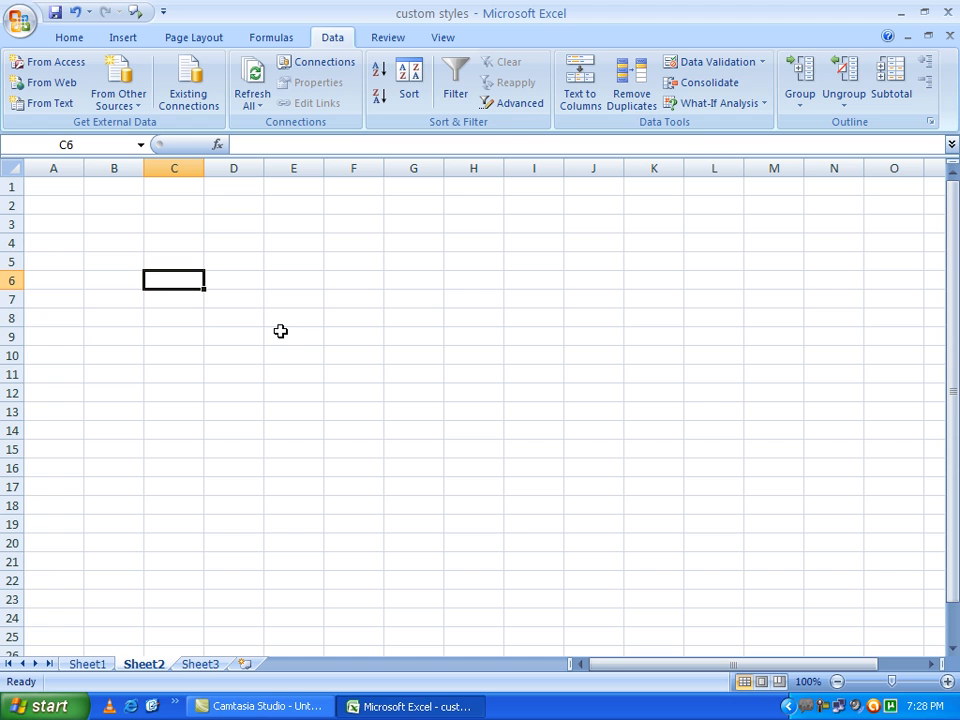
pyautogui.write('haf')
pyautogui.press('BackSpace')
pyautogui.press('BackSpace')
pyautogui.write('ag')
pyautogui.press('Return')
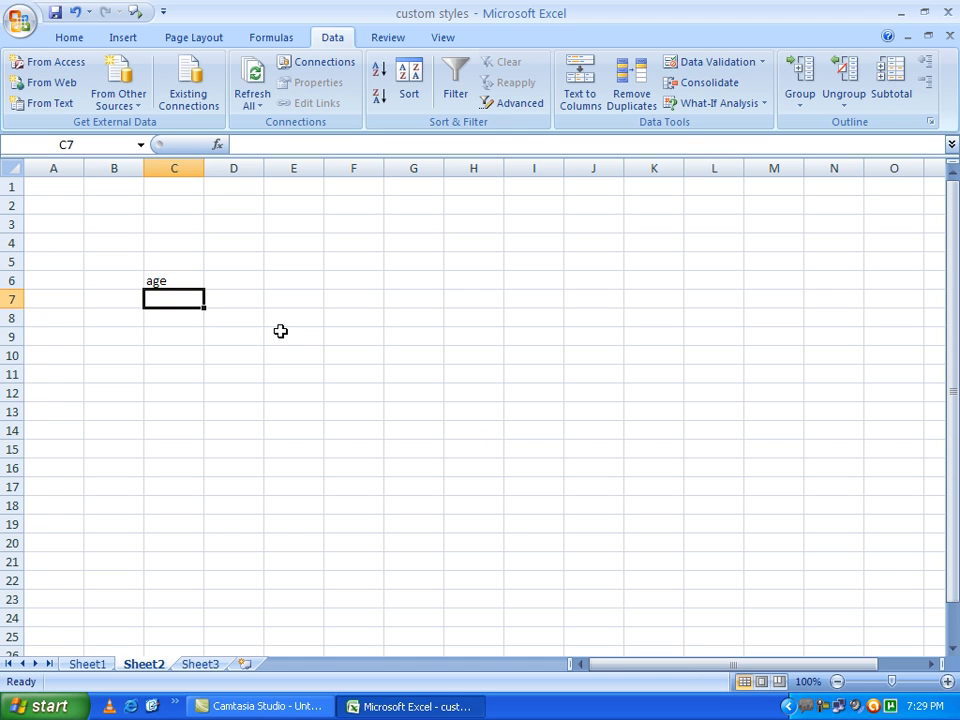
pyautogui.write('name')
pyautogui.click(258, 296)
pyautogui.click(245, 285)
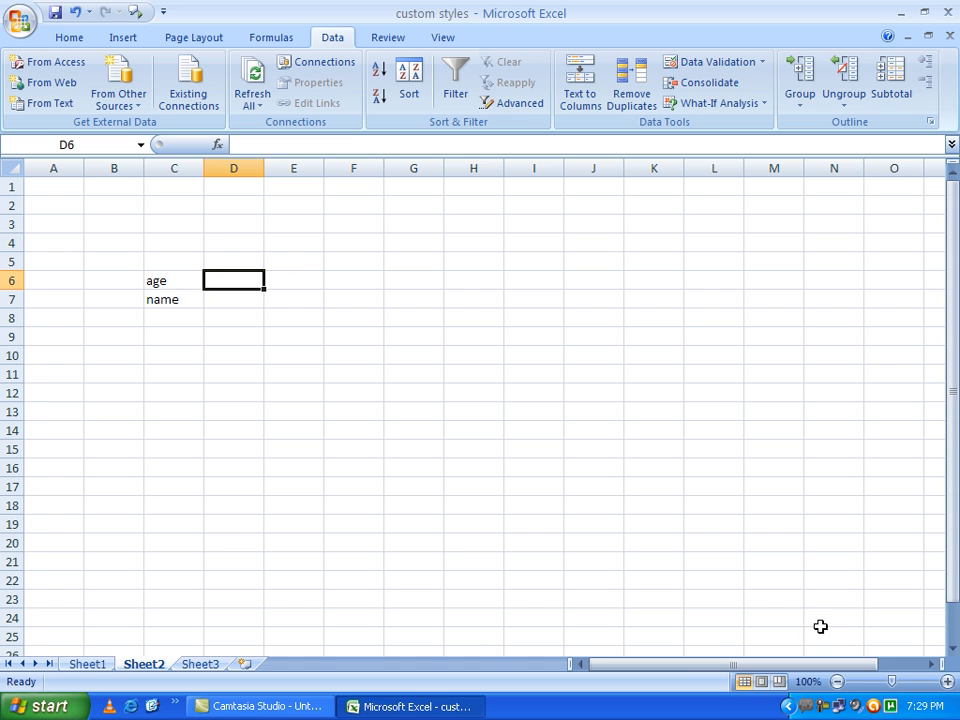
# Raise the Wave volume to maximum in the system volume mixer
pyautogui.doubleClick(857, 706)
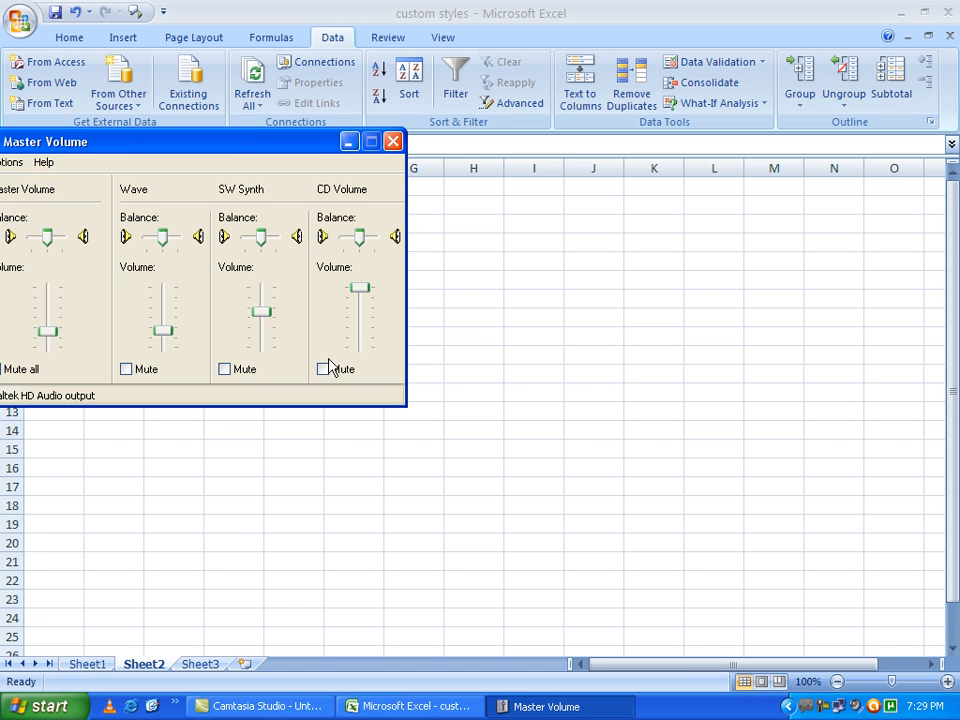
pyautogui.moveTo(160, 330); pyautogui.dragTo(161, 282)
pyautogui.click(394, 142)
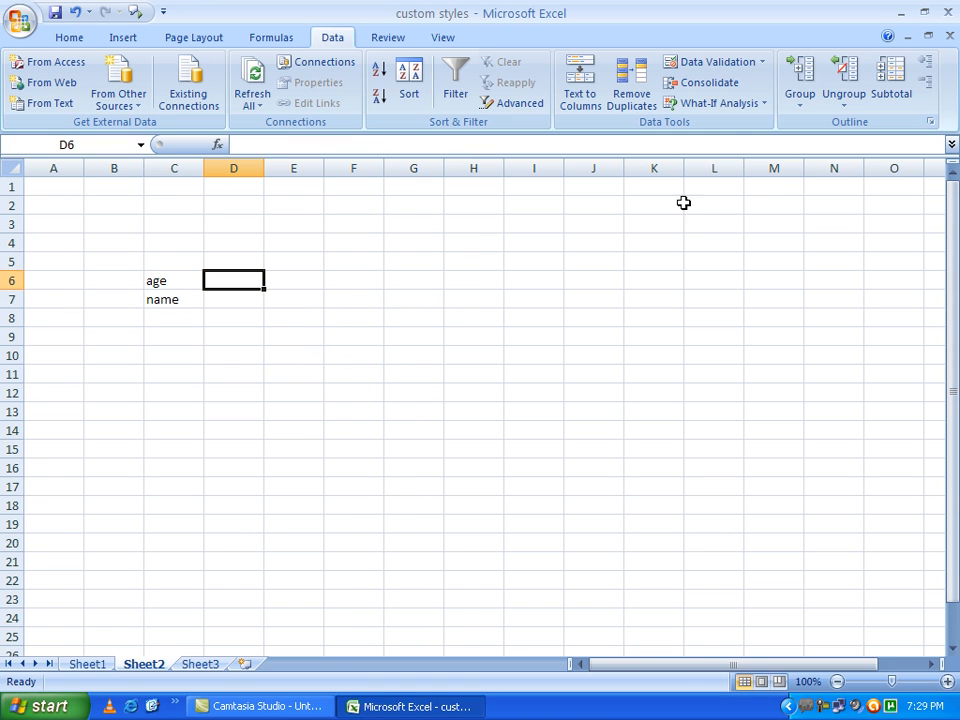
# Add a validation rule to D6: whole number between 18 and 25, Stop alert titled 'your not'
pyautogui.click(706, 66)
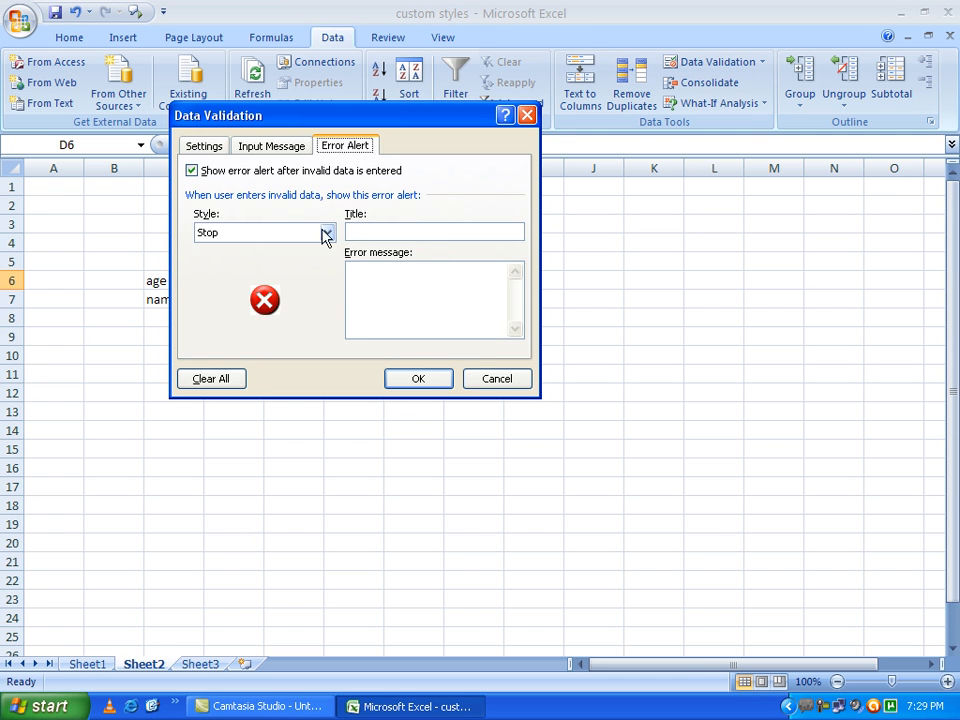
pyautogui.click(212, 146)
pyautogui.click(265, 207)
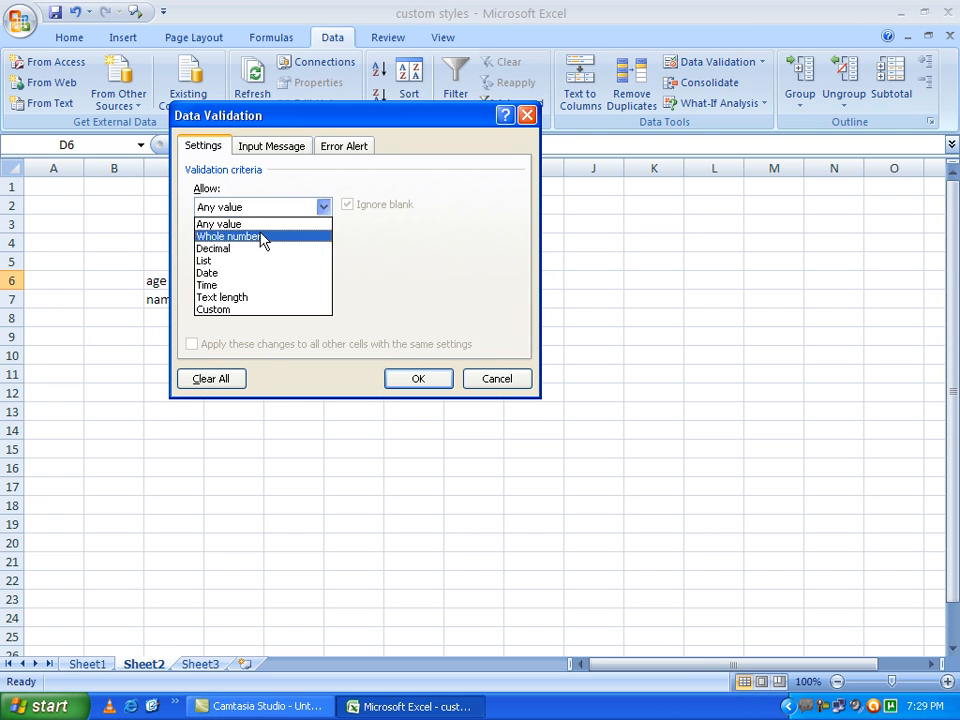
pyautogui.click(262, 237)
pyautogui.click(231, 280)
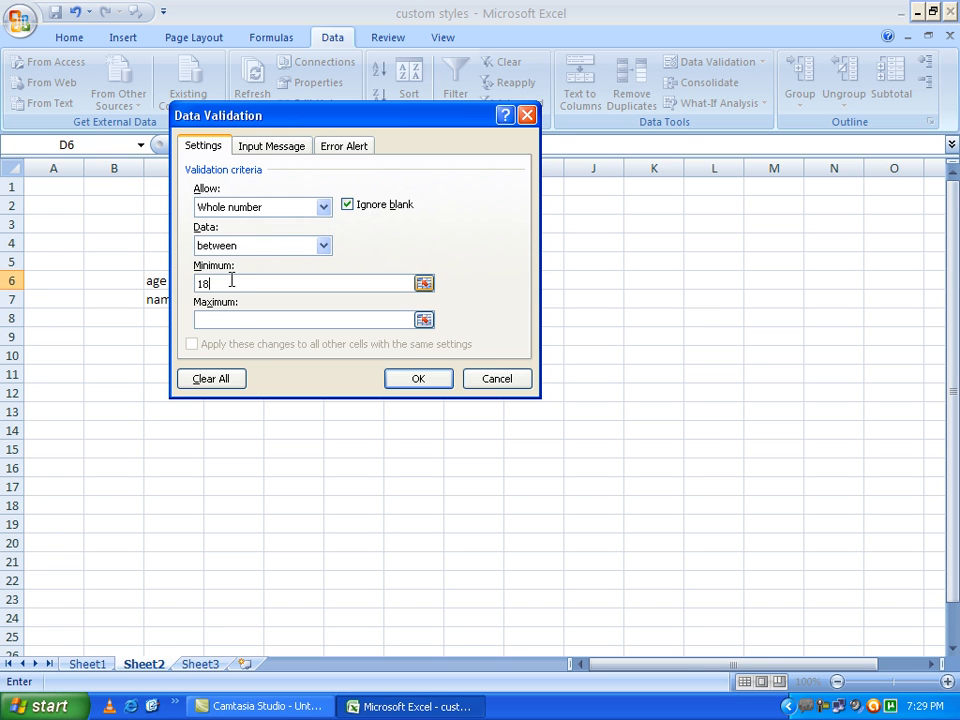
pyautogui.click(234, 319)
pyautogui.write('25')
pyautogui.click(328, 147)
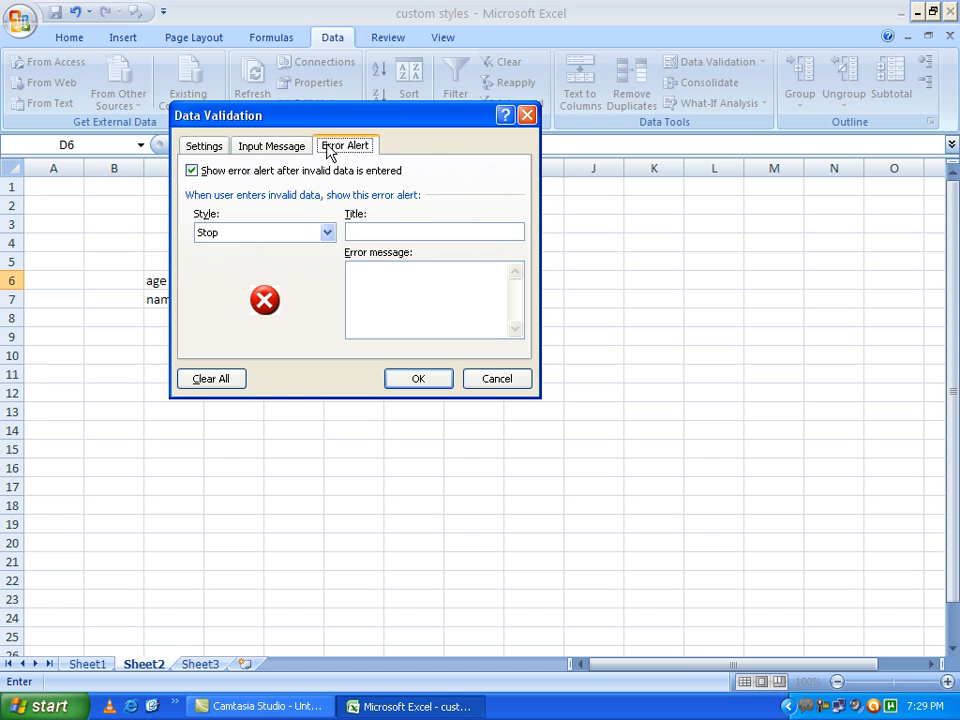
pyautogui.click(394, 231)
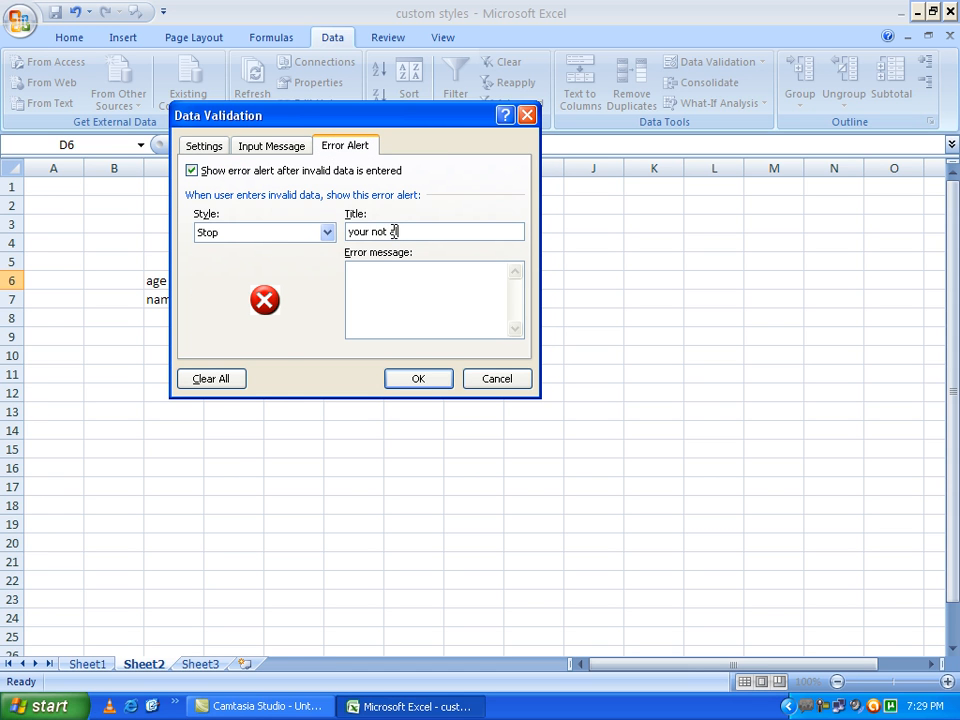
pyautogui.click(426, 377)
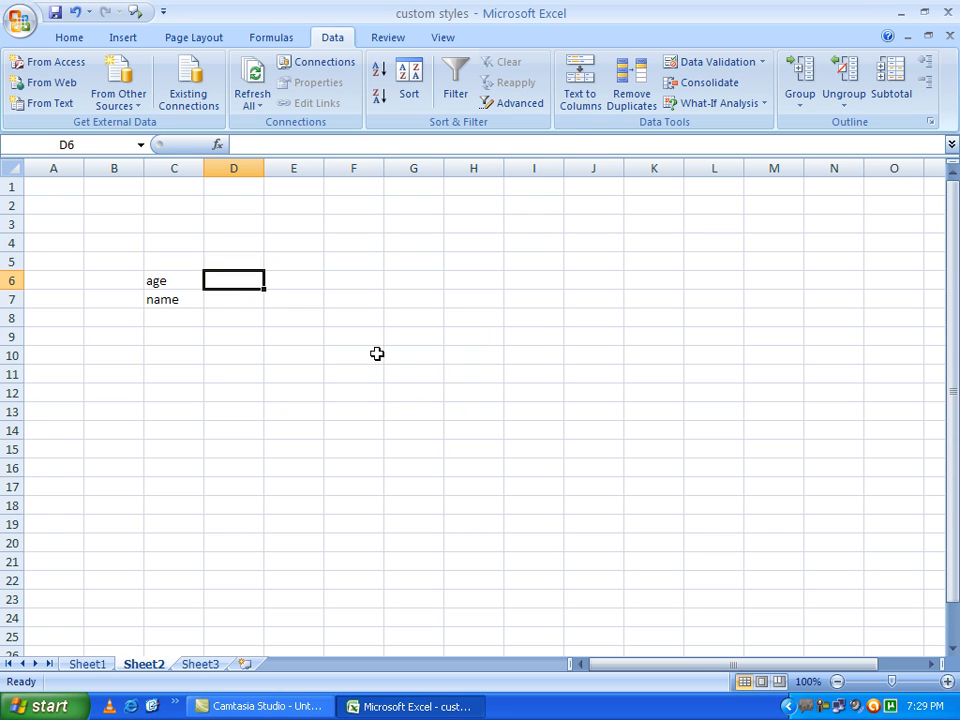
# Enter 19 in D6, confirm that 17 is blocked and cancelled, then select D7
pyautogui.write('1')
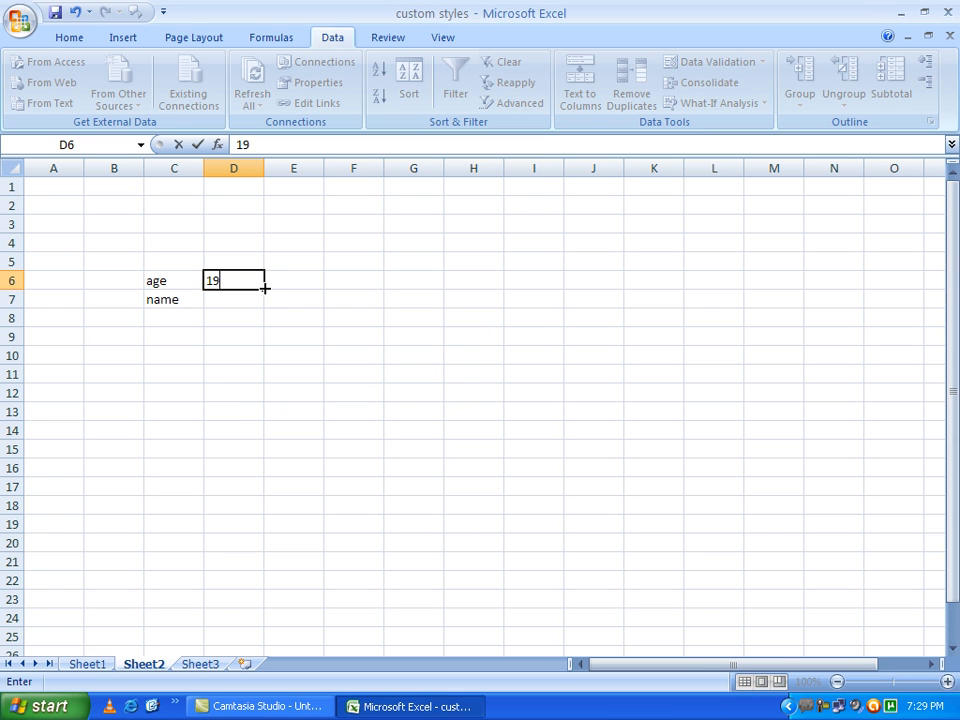
pyautogui.write('9')
pyautogui.press('Return')
pyautogui.click(251, 277)
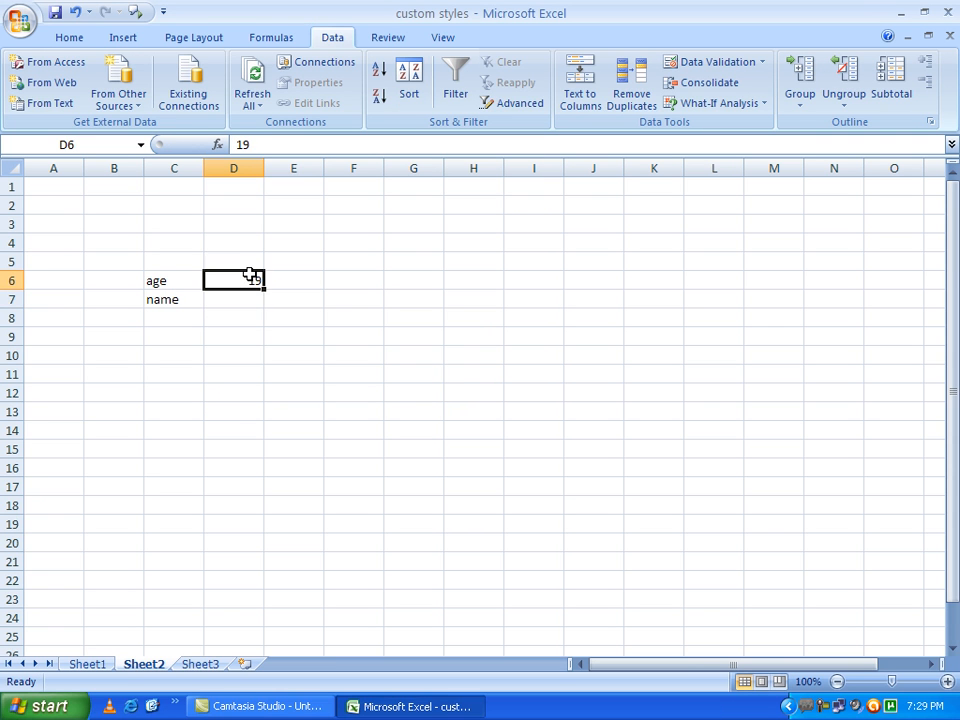
pyautogui.write('17')
pyautogui.press('Return')
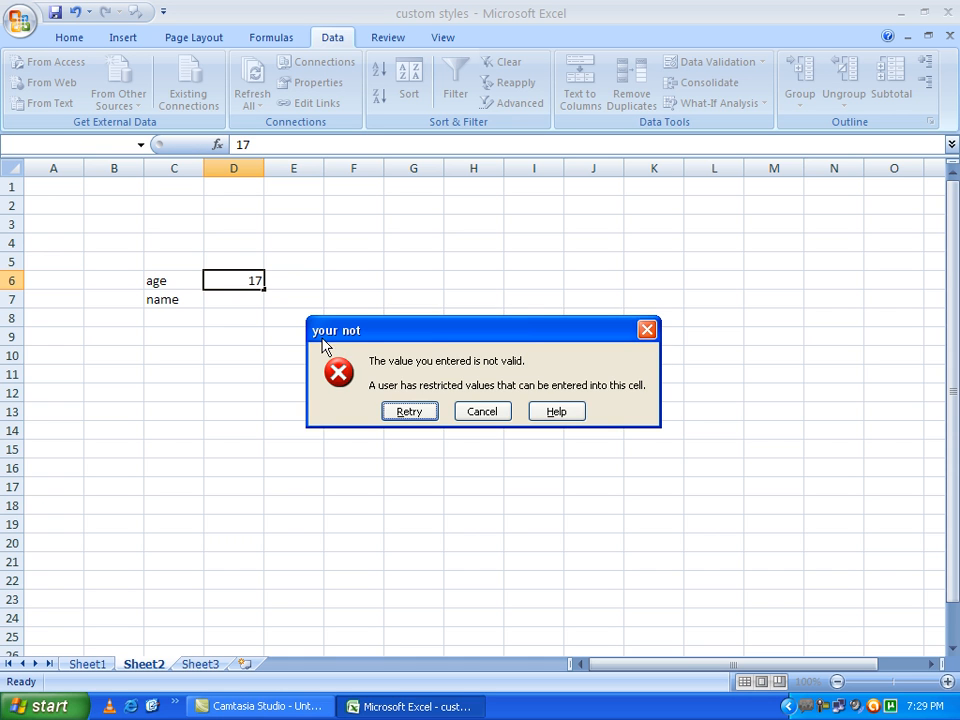
pyautogui.click(478, 412)
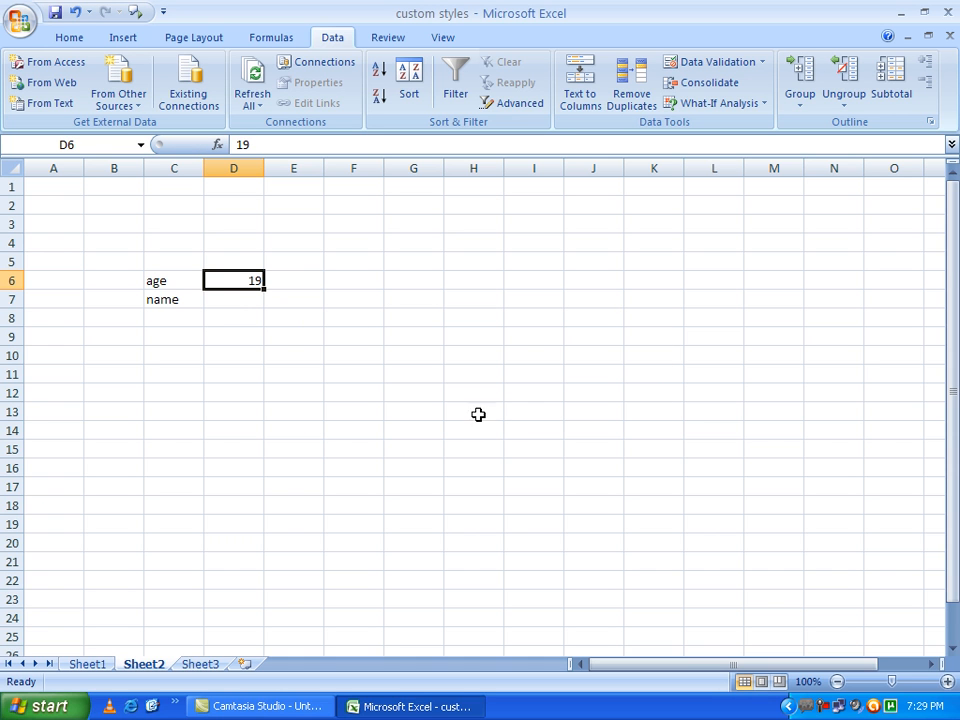
pyautogui.click(243, 304)
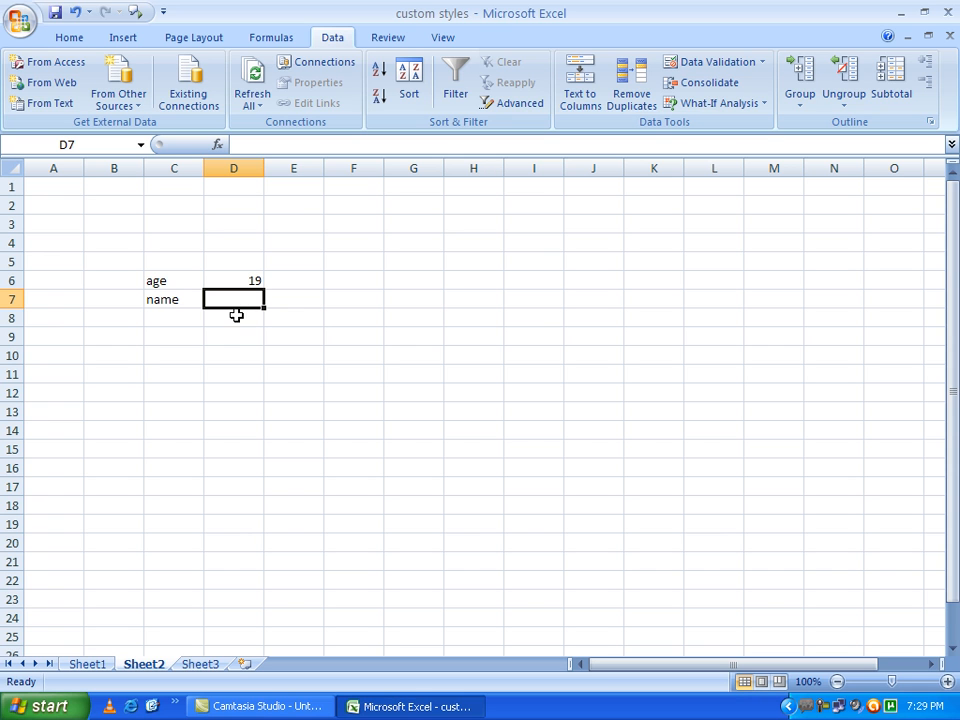
# Set D7's validation to text length between 8 and 20 characters
pyautogui.click(704, 63)
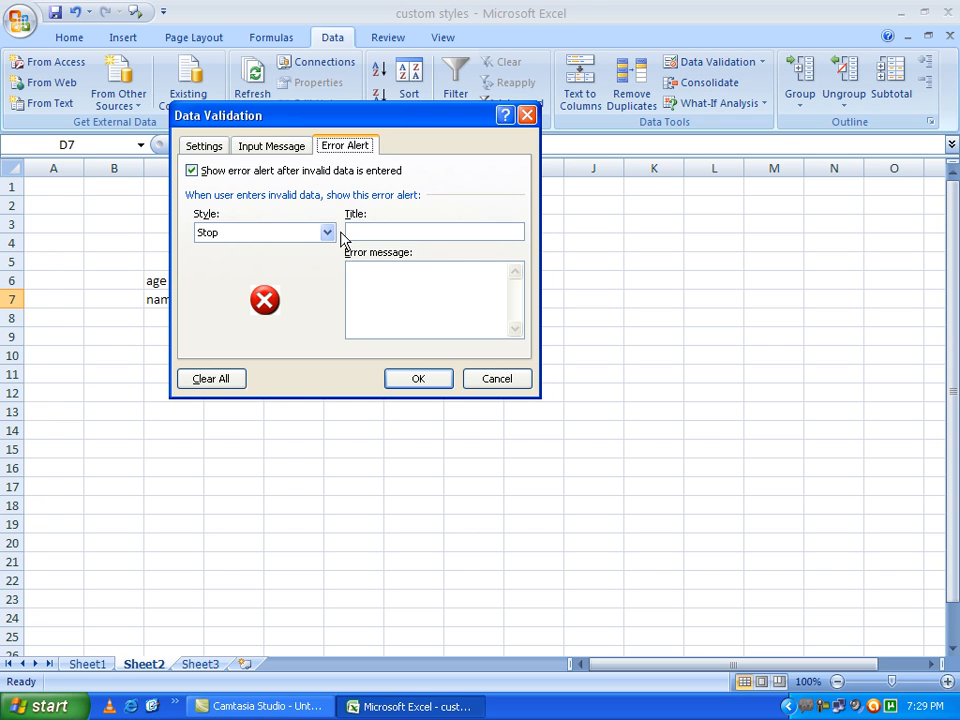
pyautogui.click(220, 147)
pyautogui.click(246, 206)
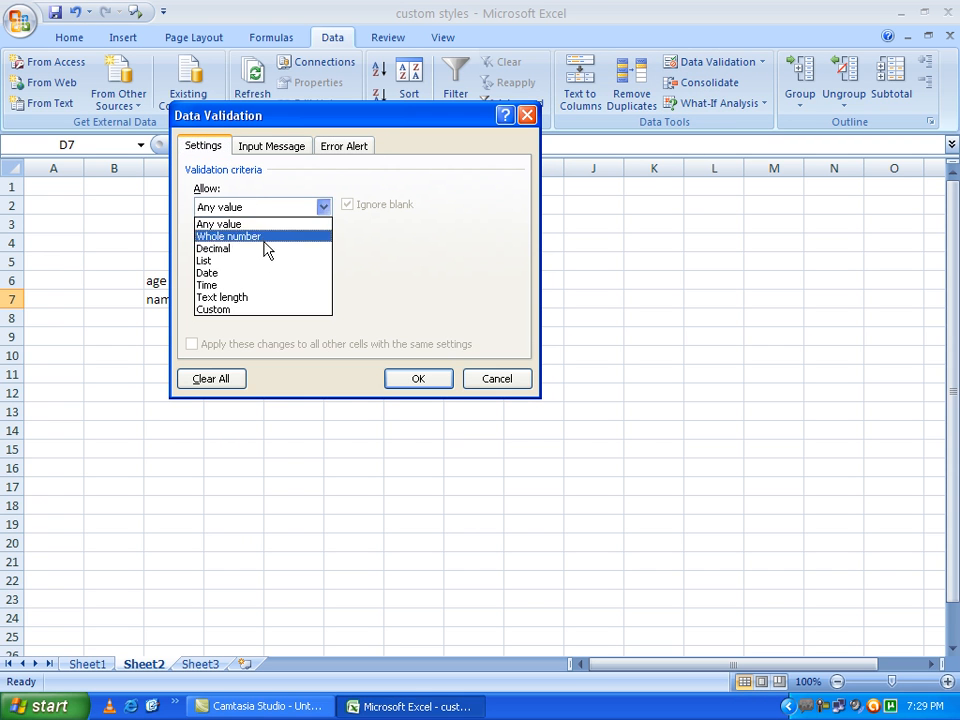
pyautogui.click(260, 298)
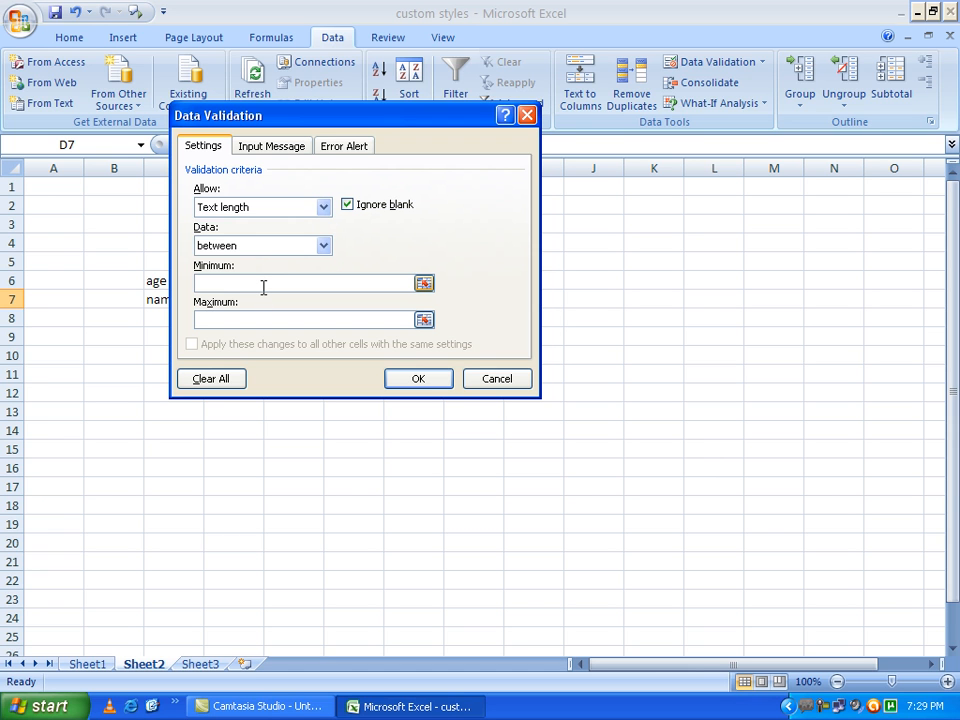
pyautogui.click(263, 287)
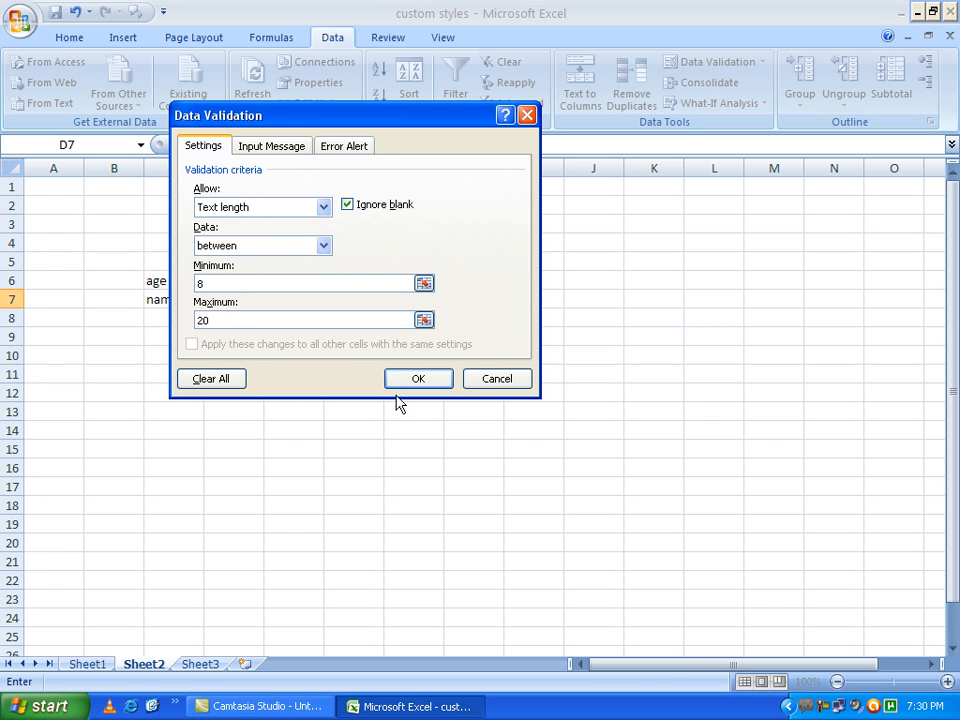
pyautogui.click(418, 384)
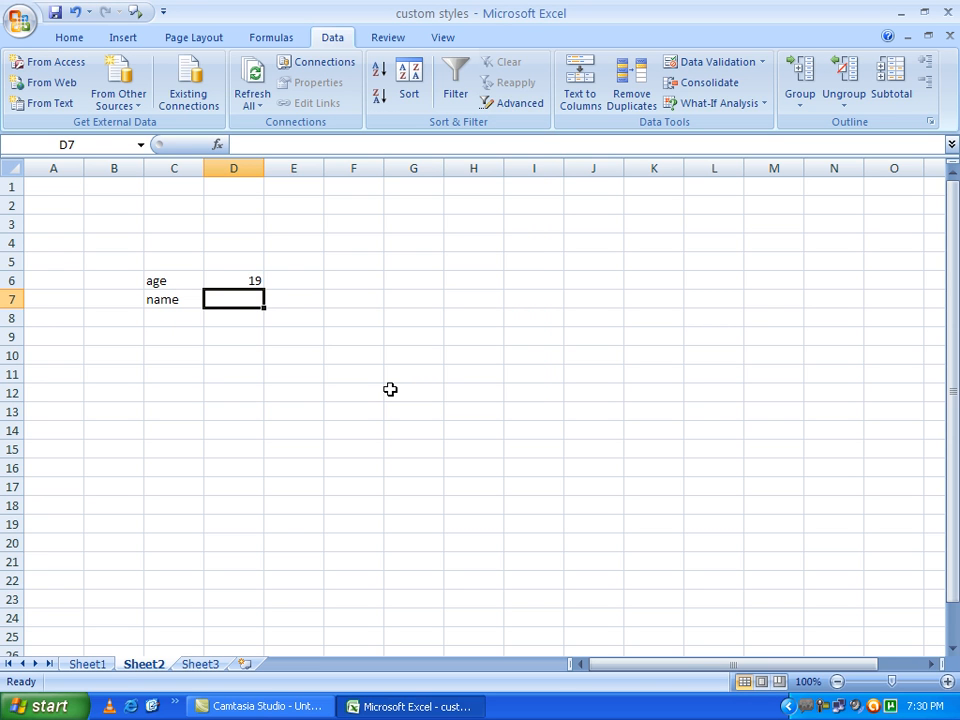
# Test D7: a short single name is rejected and cancelled, a two-word name accepted
pyautogui.write('hafiz')
pyautogui.press('Return')
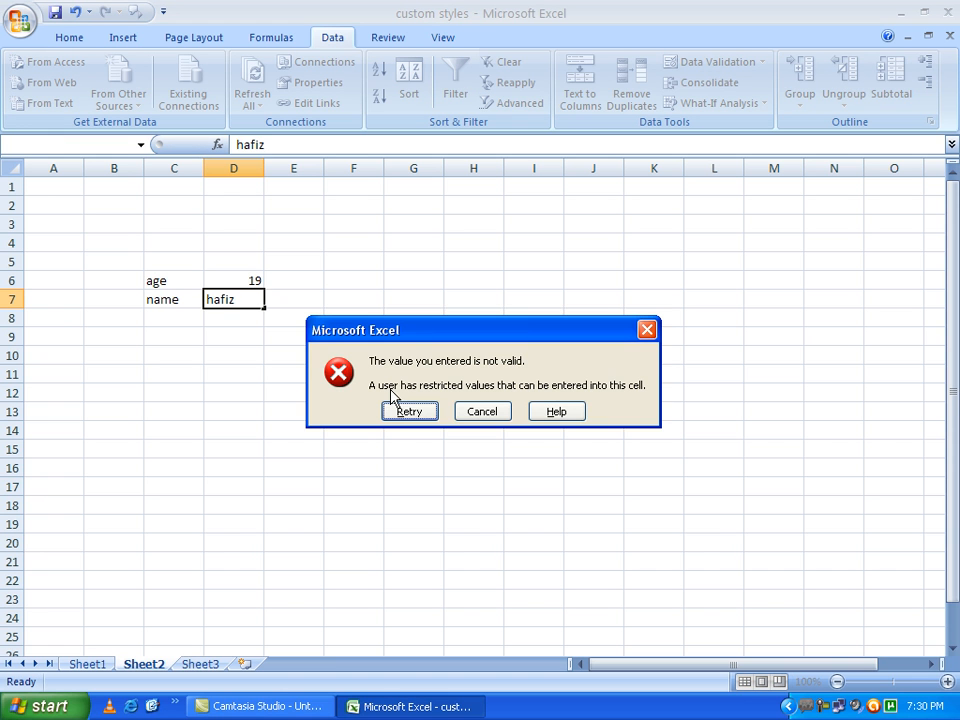
pyautogui.click(462, 409)
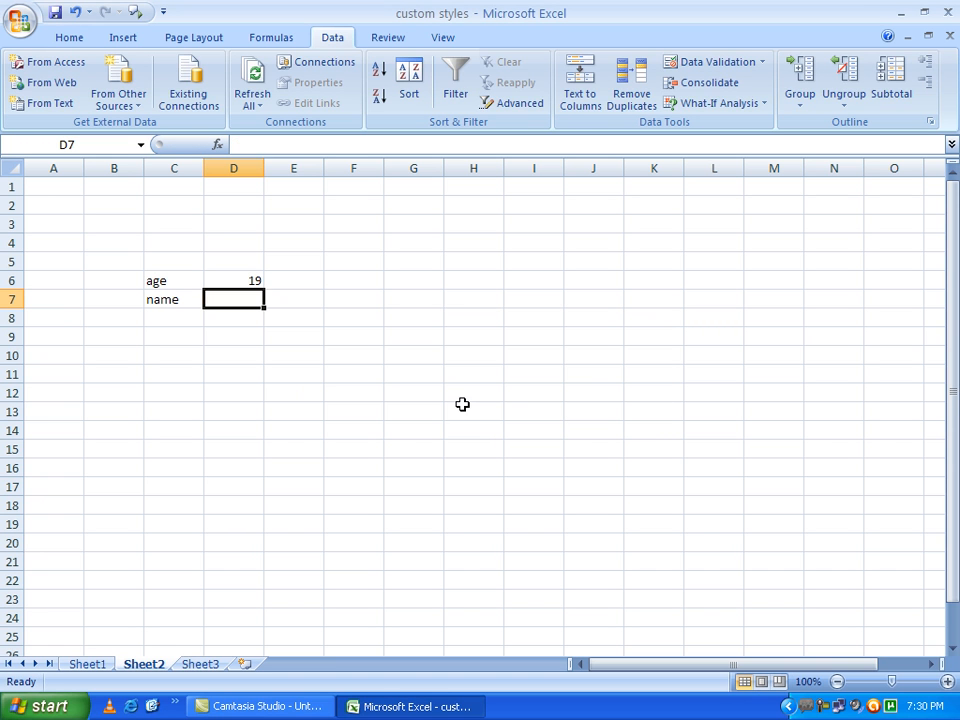
pyautogui.write('hafiz syed')
pyautogui.press('Return')
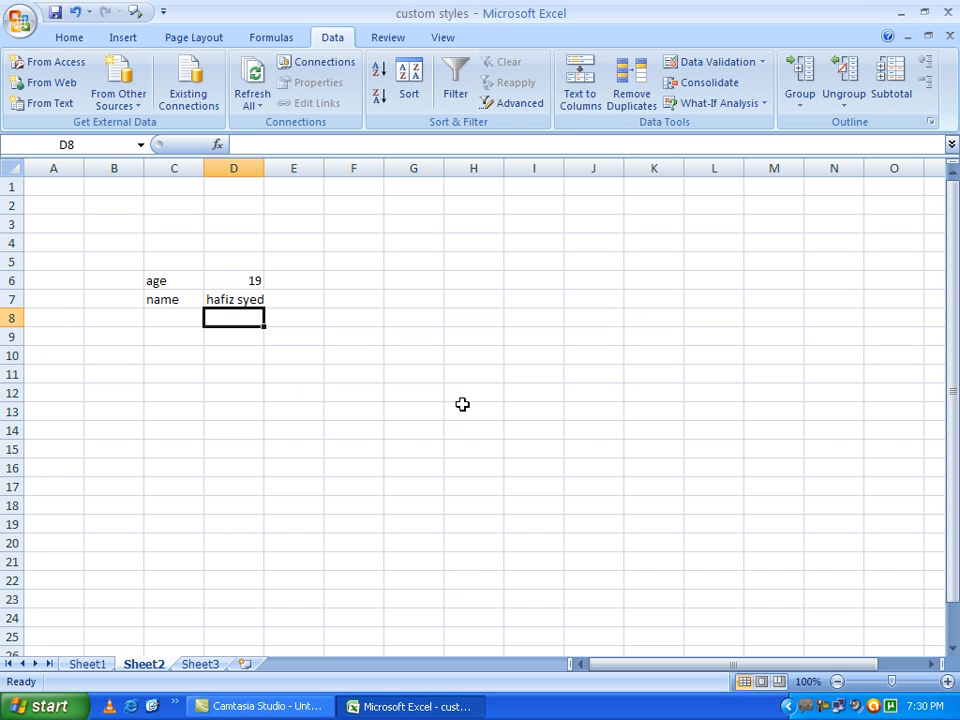
pyautogui.click(272, 315)
# Clear the age and name values in column D and their labels in column C
pyautogui.moveTo(226, 272); pyautogui.dragTo(240, 319)
pyautogui.press('Delete')
pyautogui.click(249, 367)
pyautogui.moveTo(110, 260); pyautogui.dragTo(165, 306)
pyautogui.press('Delete')
pyautogui.click(109, 226)
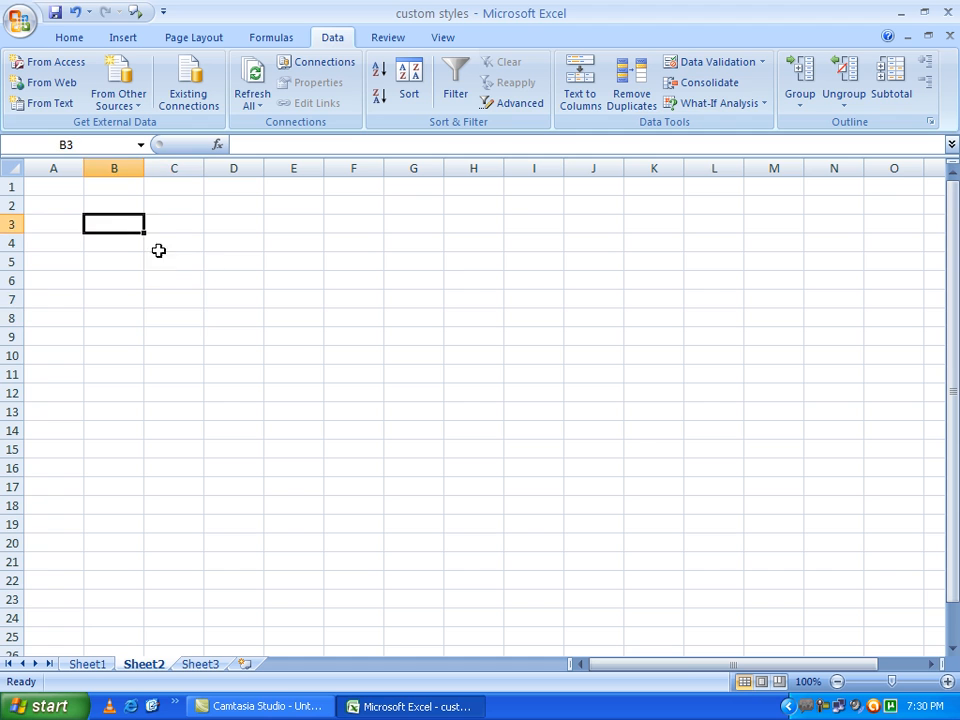
pyautogui.click(193, 300)
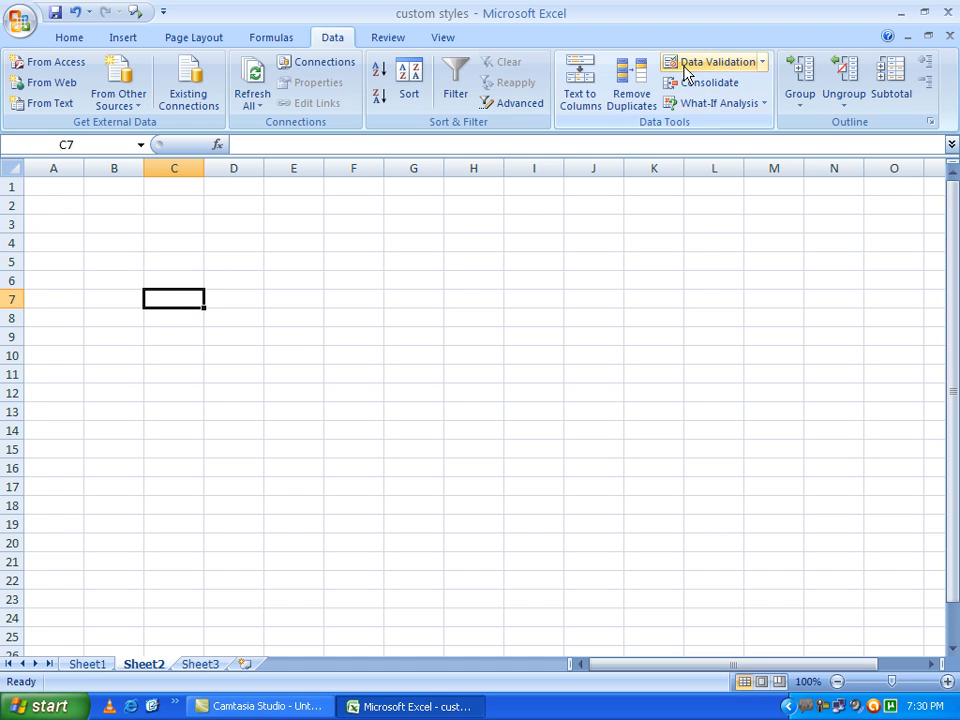
pyautogui.click(180, 240)
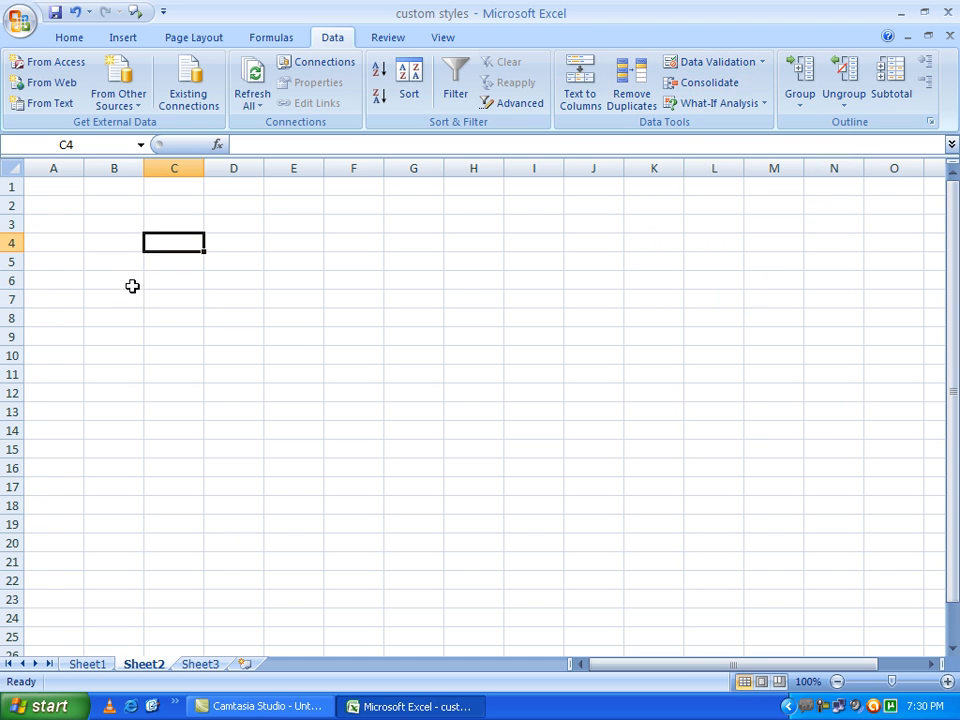
# Enter 48, 98, 88, 48 in Sheet2 B6:B9, correcting a mistyped 565 in B9
pyautogui.click(126, 281)
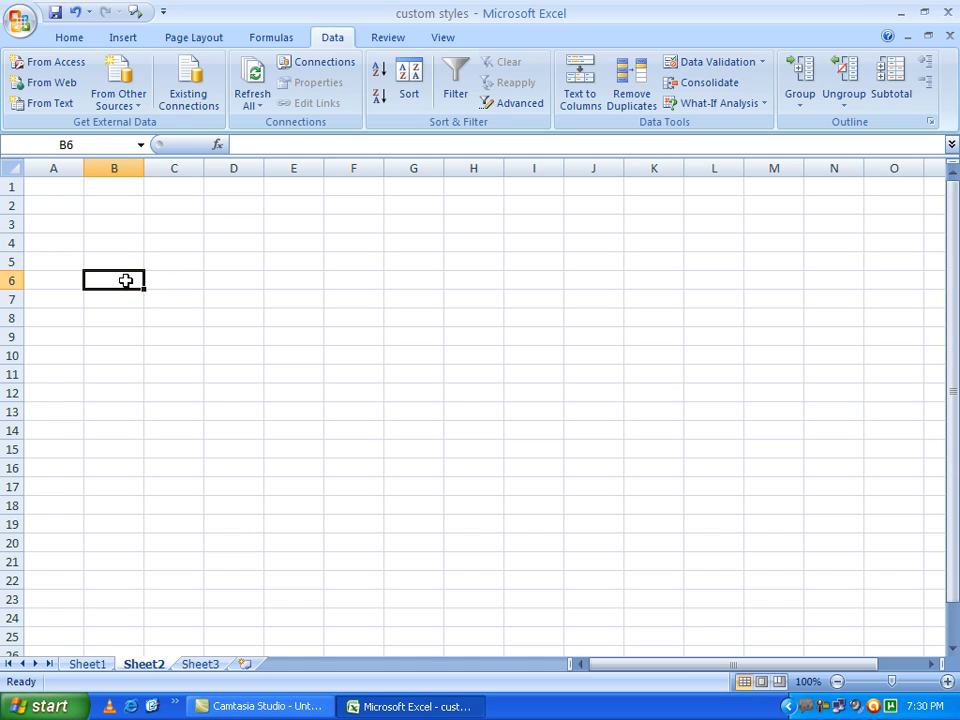
pyautogui.write('48')
pyautogui.press('Return')
pyautogui.write('98')
pyautogui.press('Return')
pyautogui.write('88')
pyautogui.press('Return')
pyautogui.write('565')
pyautogui.press('Return')
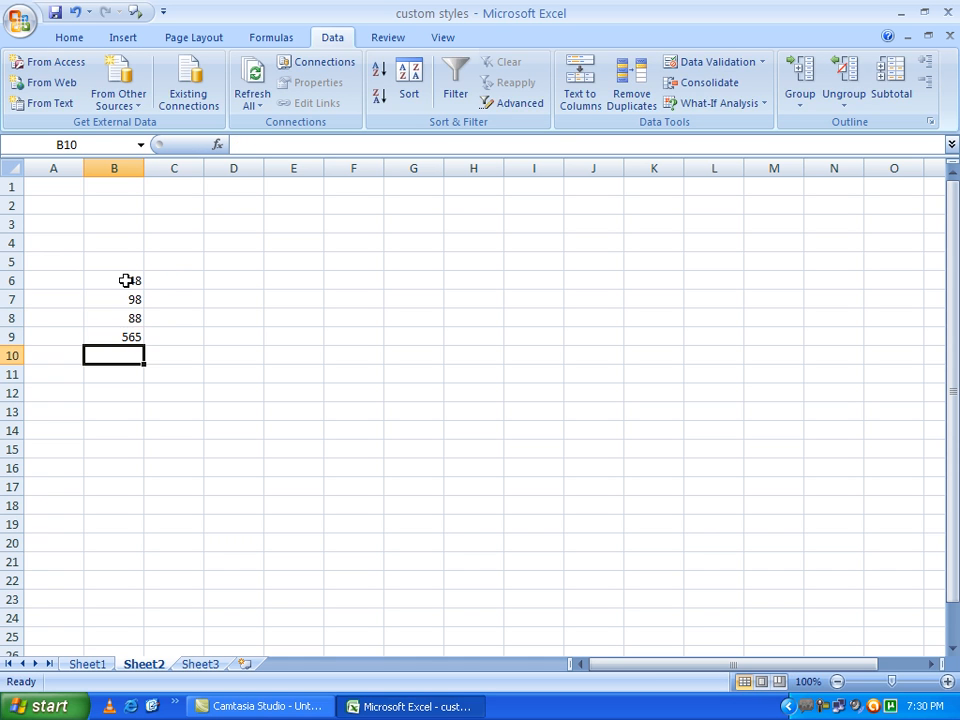
pyautogui.press('Up')
pyautogui.write('48')
pyautogui.click(236, 490)
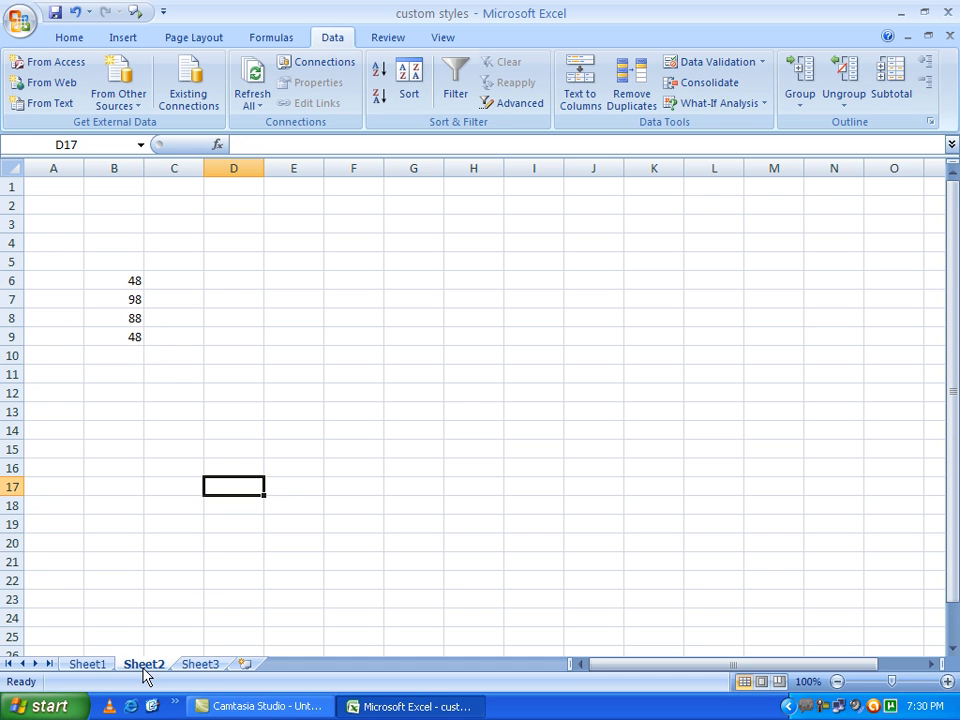
# On Sheet3, enter 78, 87, 87, 89 in B8:B11
pyautogui.click(199, 665)
pyautogui.click(118, 311)
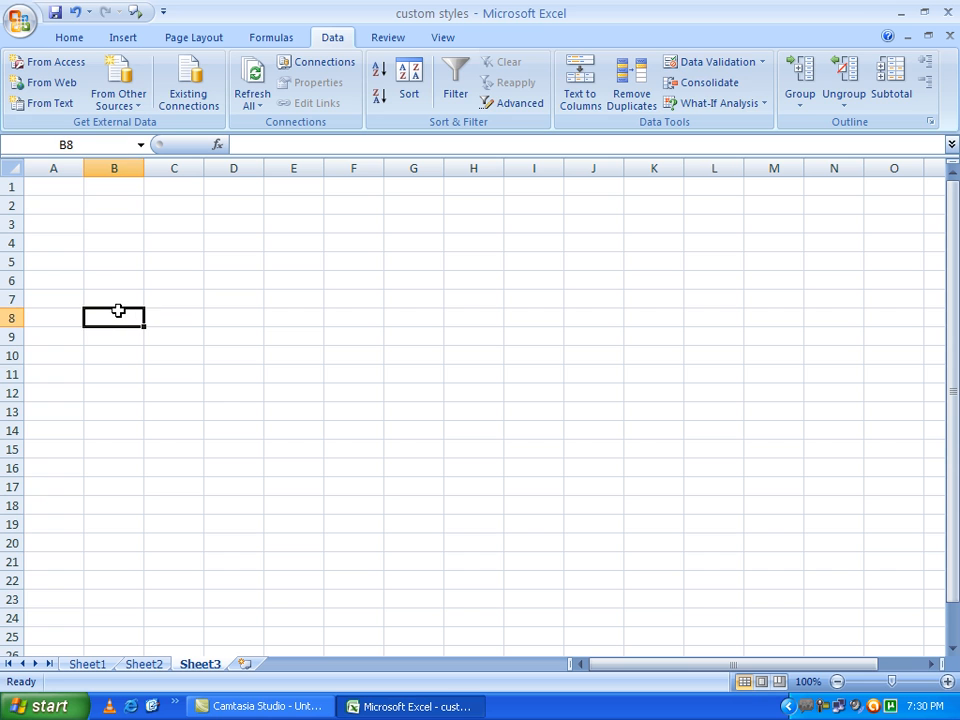
pyautogui.write('78')
pyautogui.press('Return')
pyautogui.write('87')
pyautogui.press('Return')
pyautogui.write('87')
pyautogui.press('Return')
pyautogui.write('89')
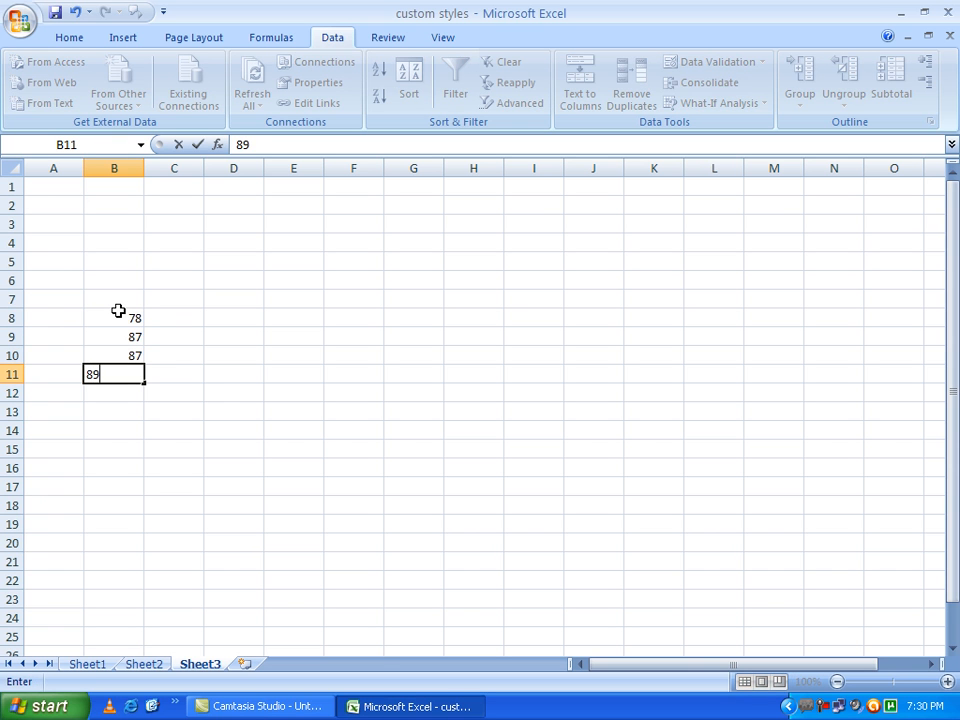
pyautogui.click(173, 449)
# Review Sheet2, then return to Sheet3 and select C8 as the consolidation destination
pyautogui.click(148, 664)
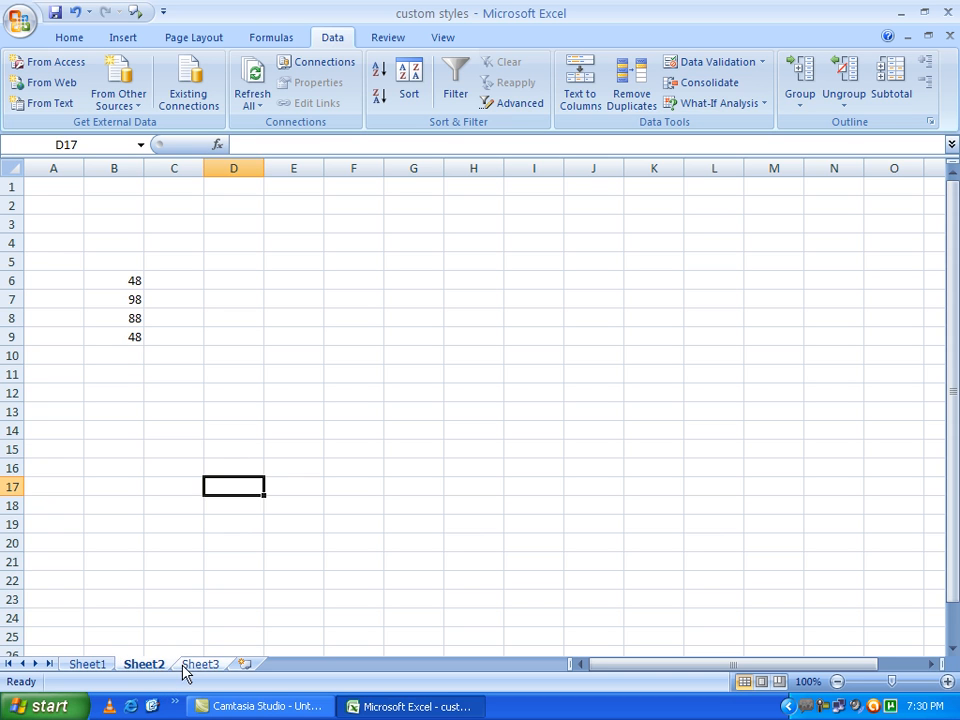
pyautogui.click(198, 666)
pyautogui.click(172, 317)
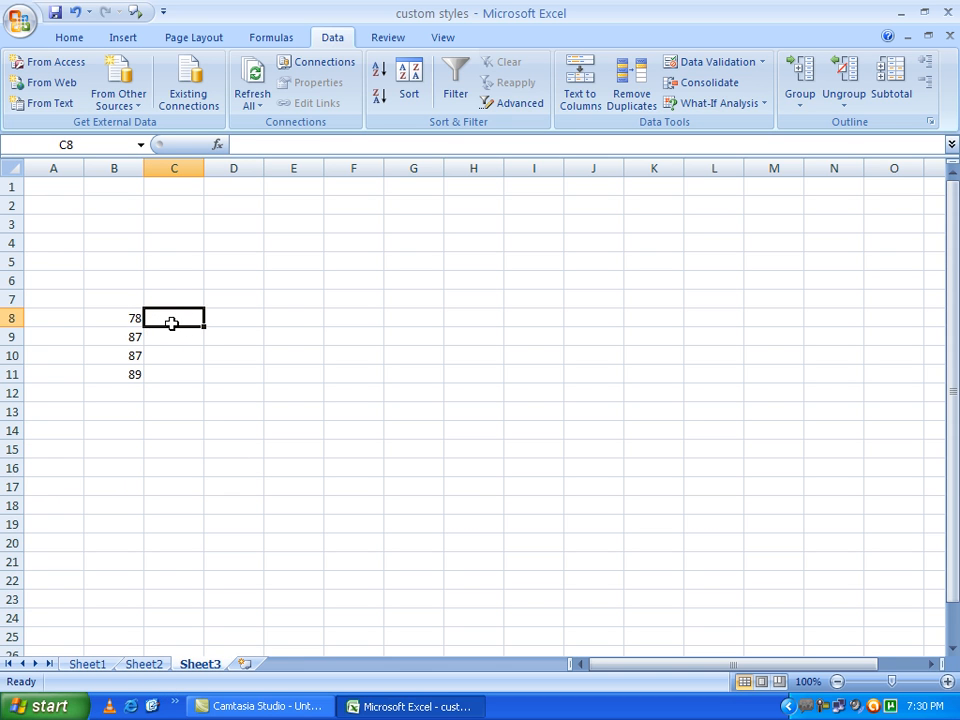
# Consolidate Sheet2!B6:B9 with Sum into Sheet3 starting at C8
pyautogui.click(706, 84)
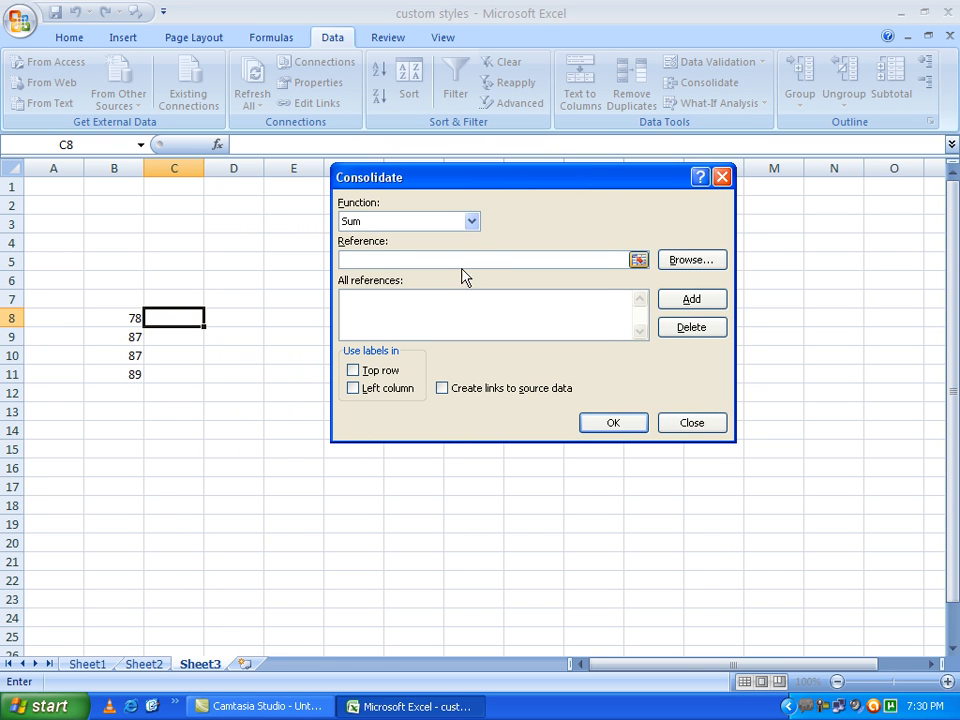
pyautogui.click(152, 664)
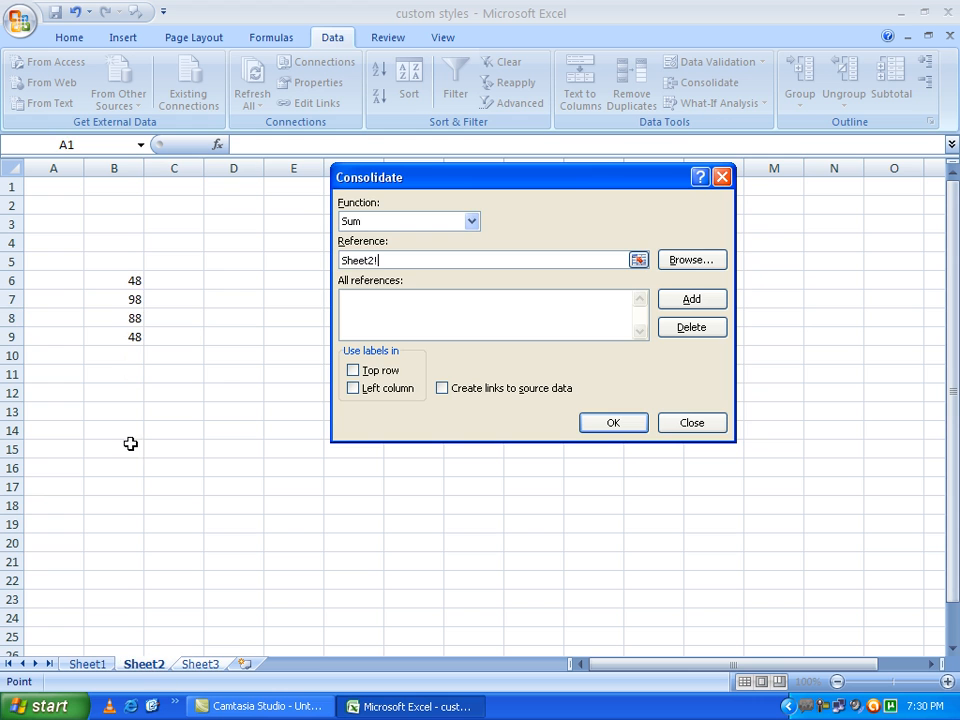
pyautogui.moveTo(125, 286); pyautogui.dragTo(137, 338)
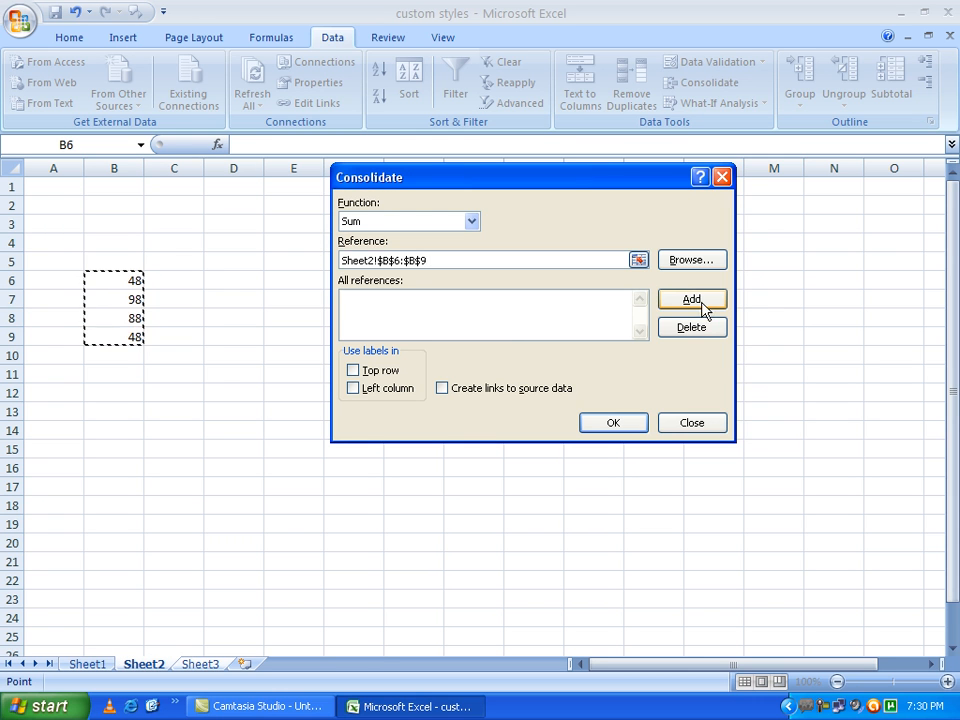
pyautogui.click(693, 300)
pyautogui.click(643, 424)
# Check the consolidated values, then select and clear the B8:D12 block on Sheet3
pyautogui.click(196, 334)
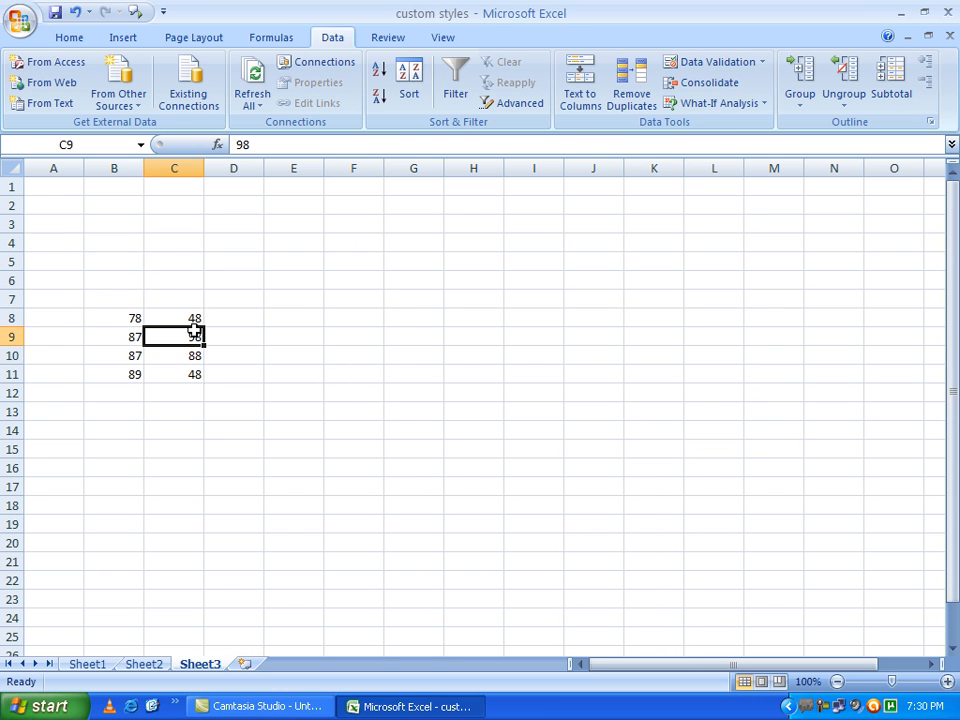
pyautogui.click(230, 318)
pyautogui.click(236, 375)
pyautogui.moveTo(236, 393); pyautogui.dragTo(129, 321)
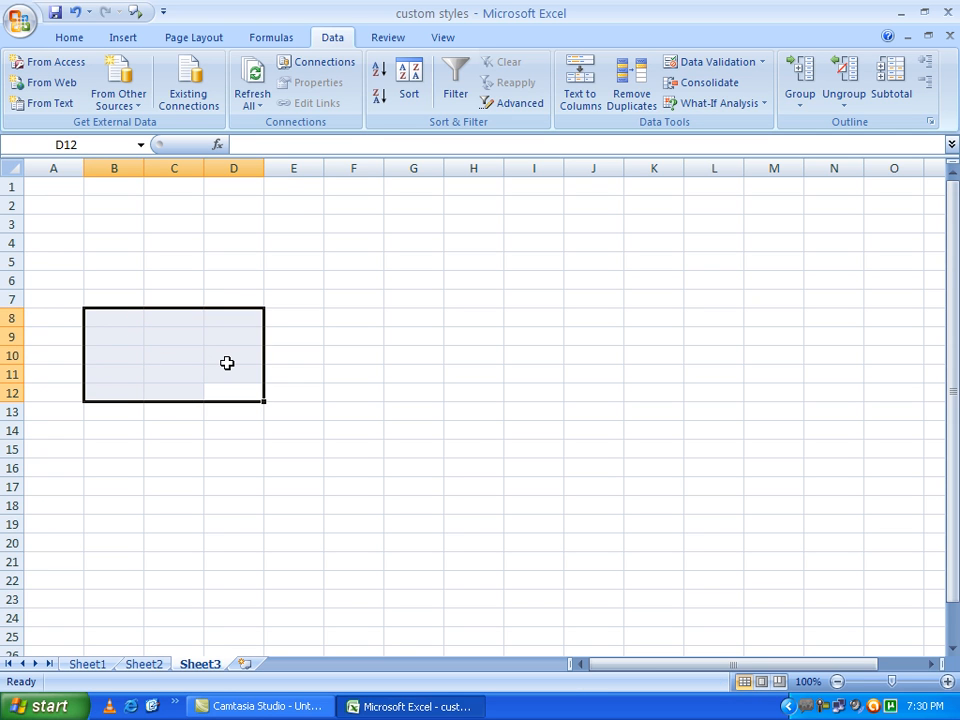
pyautogui.click(318, 358)
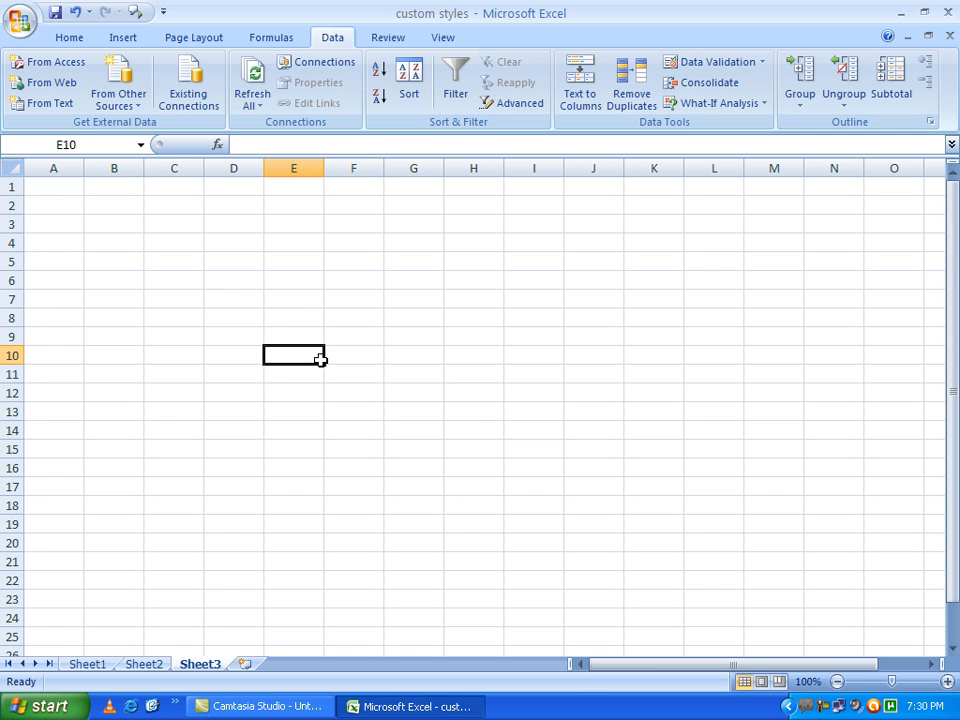